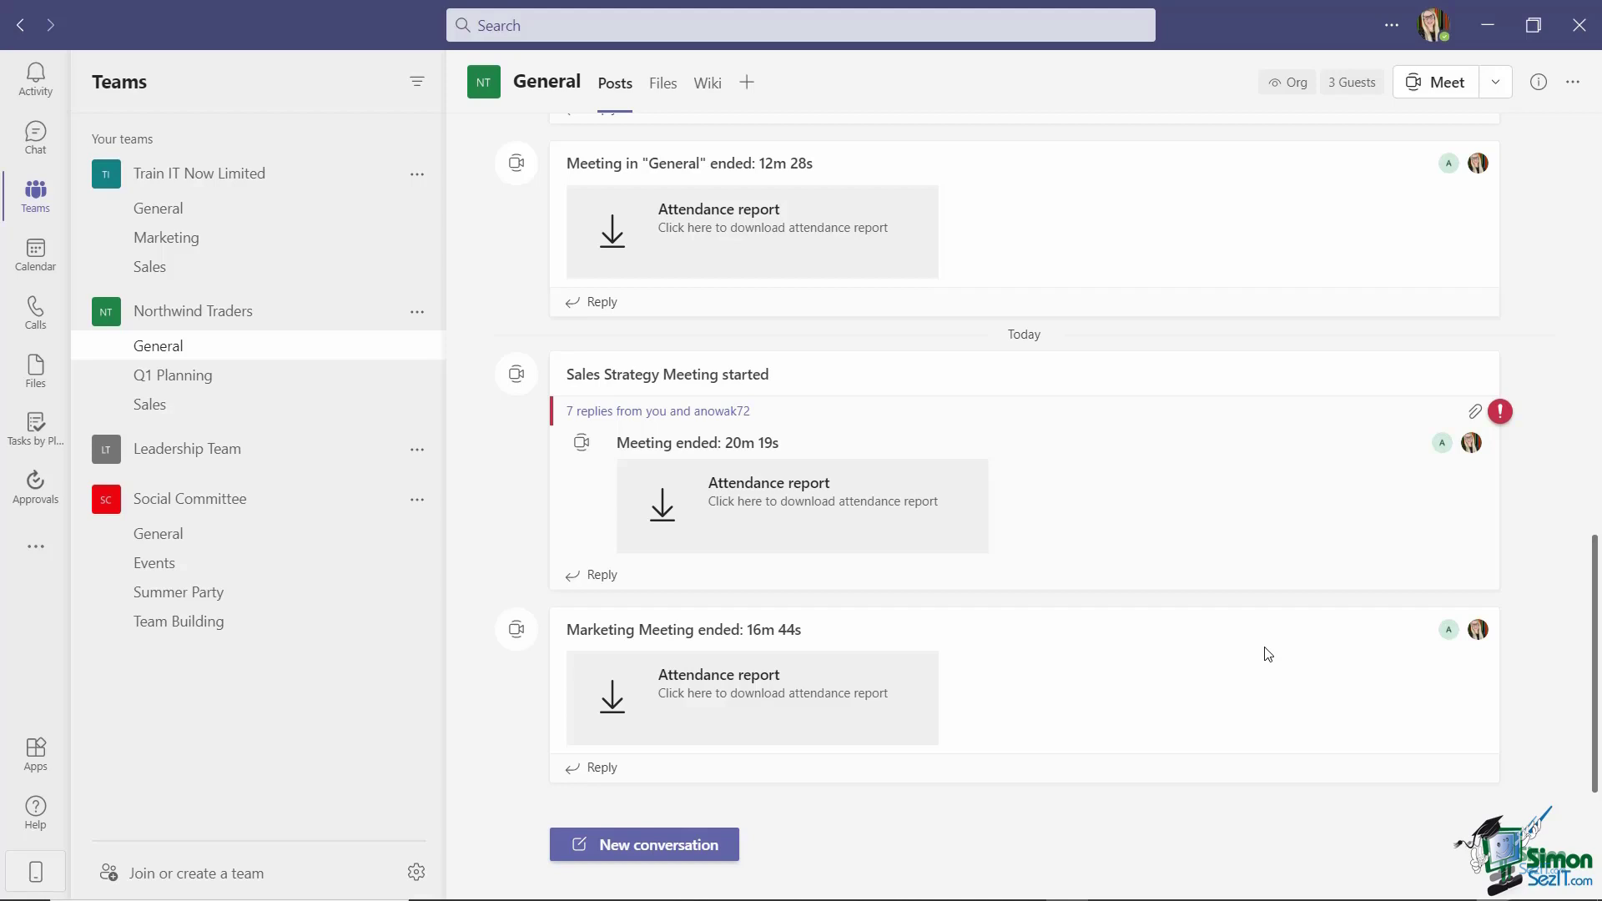
# Start a new channel meeting titled 'Project Meeting' and add two required attendees.
pyautogui.click(1498, 86)
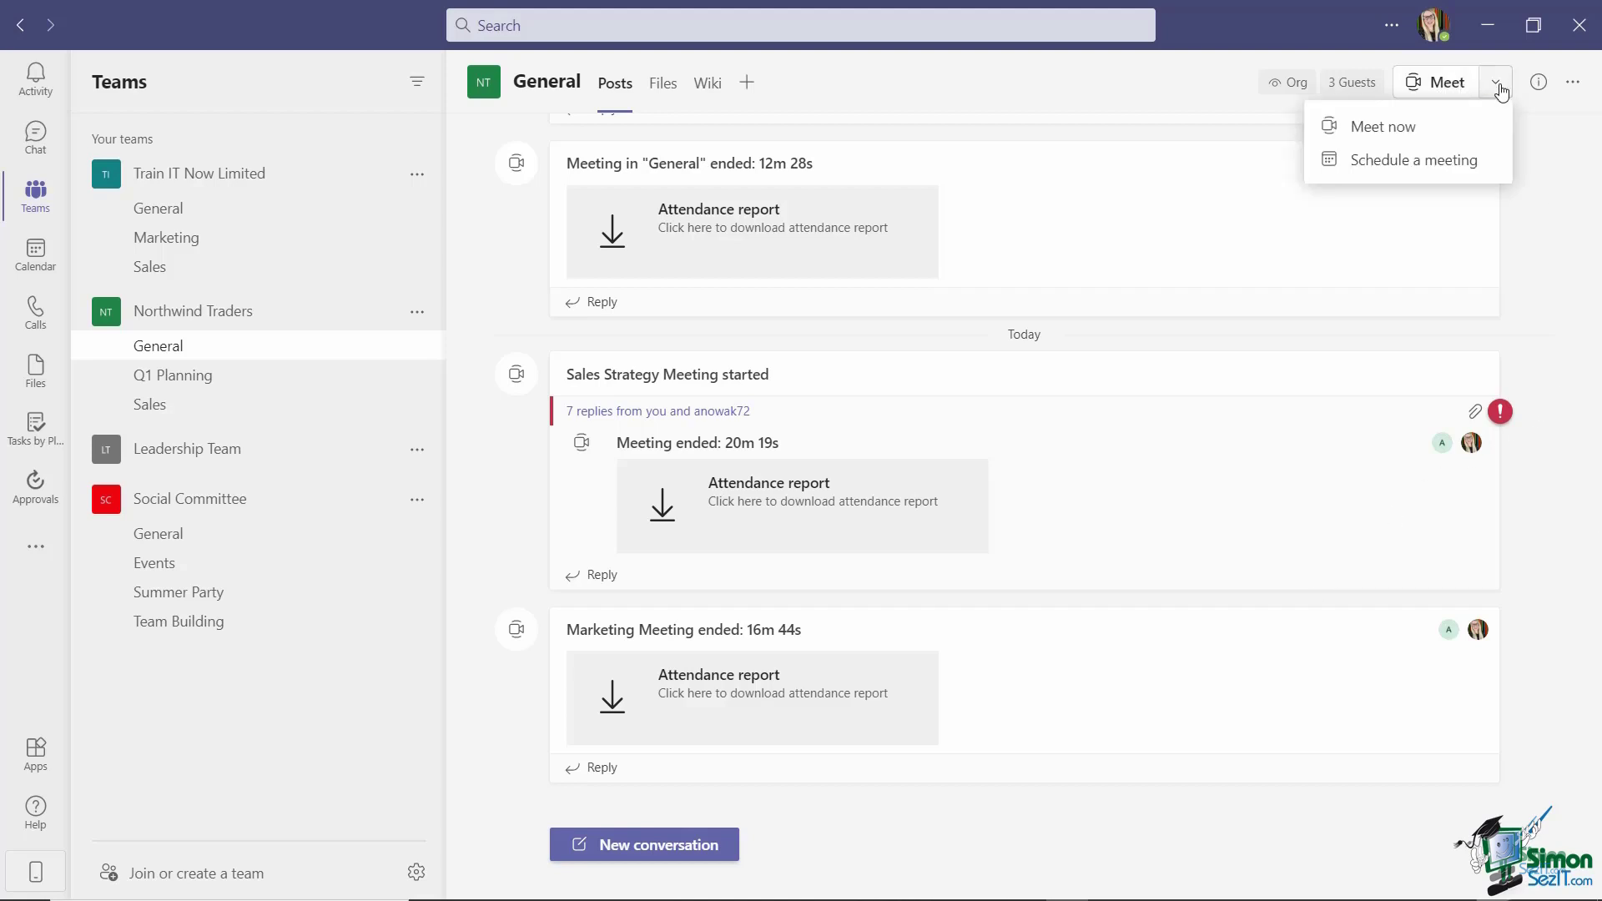
pyautogui.click(1432, 163)
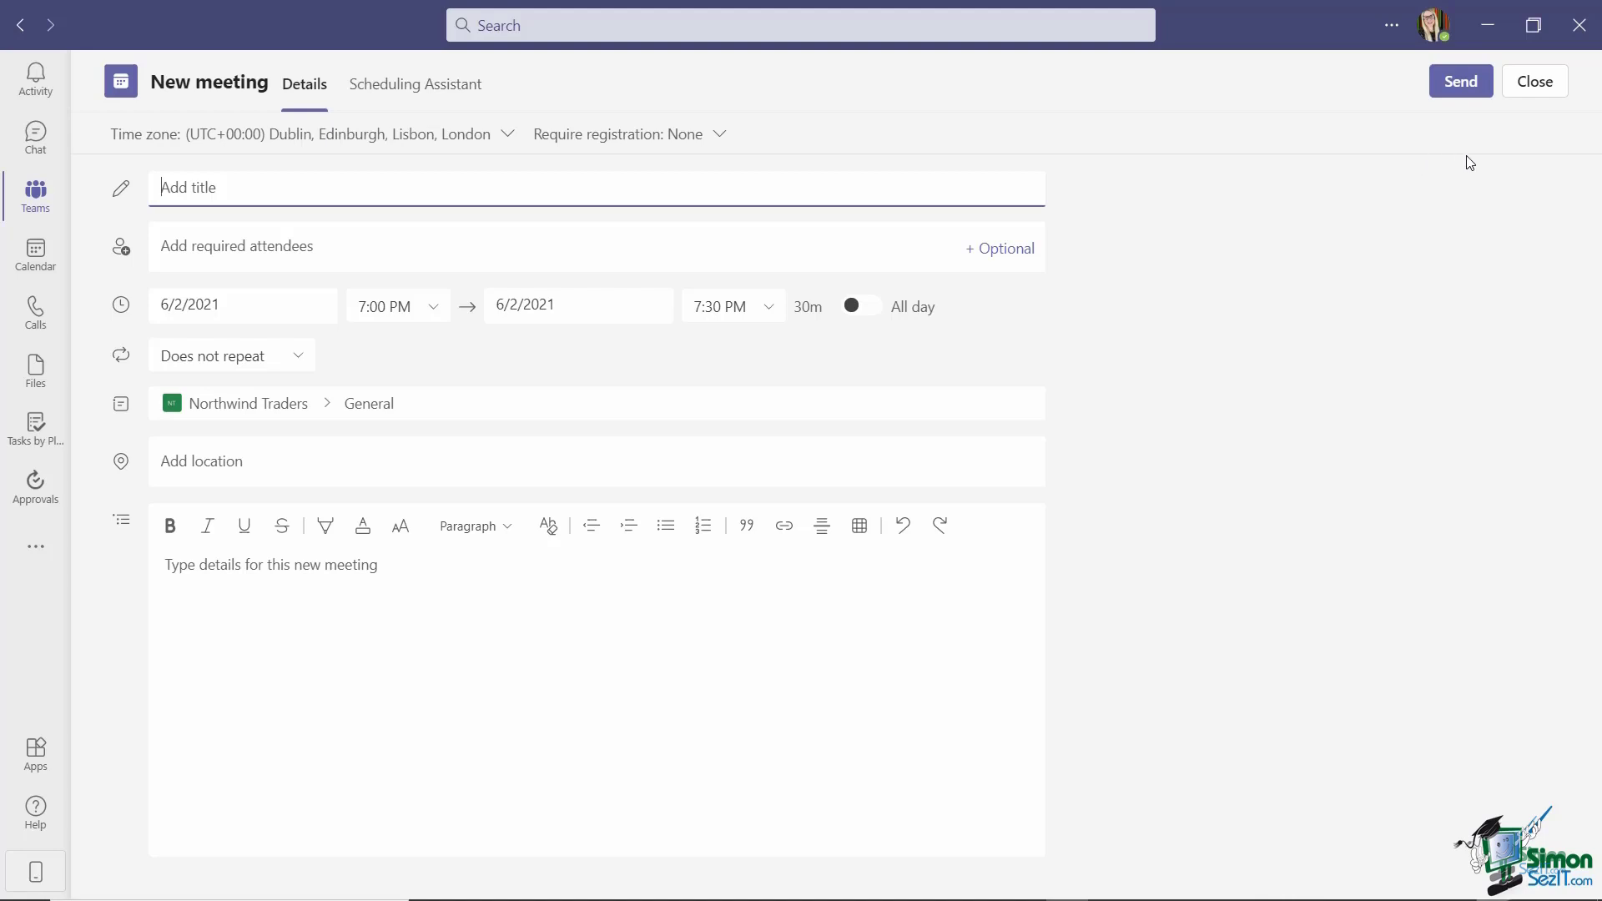
pyautogui.write('Project Meeting')
pyautogui.click(185, 247)
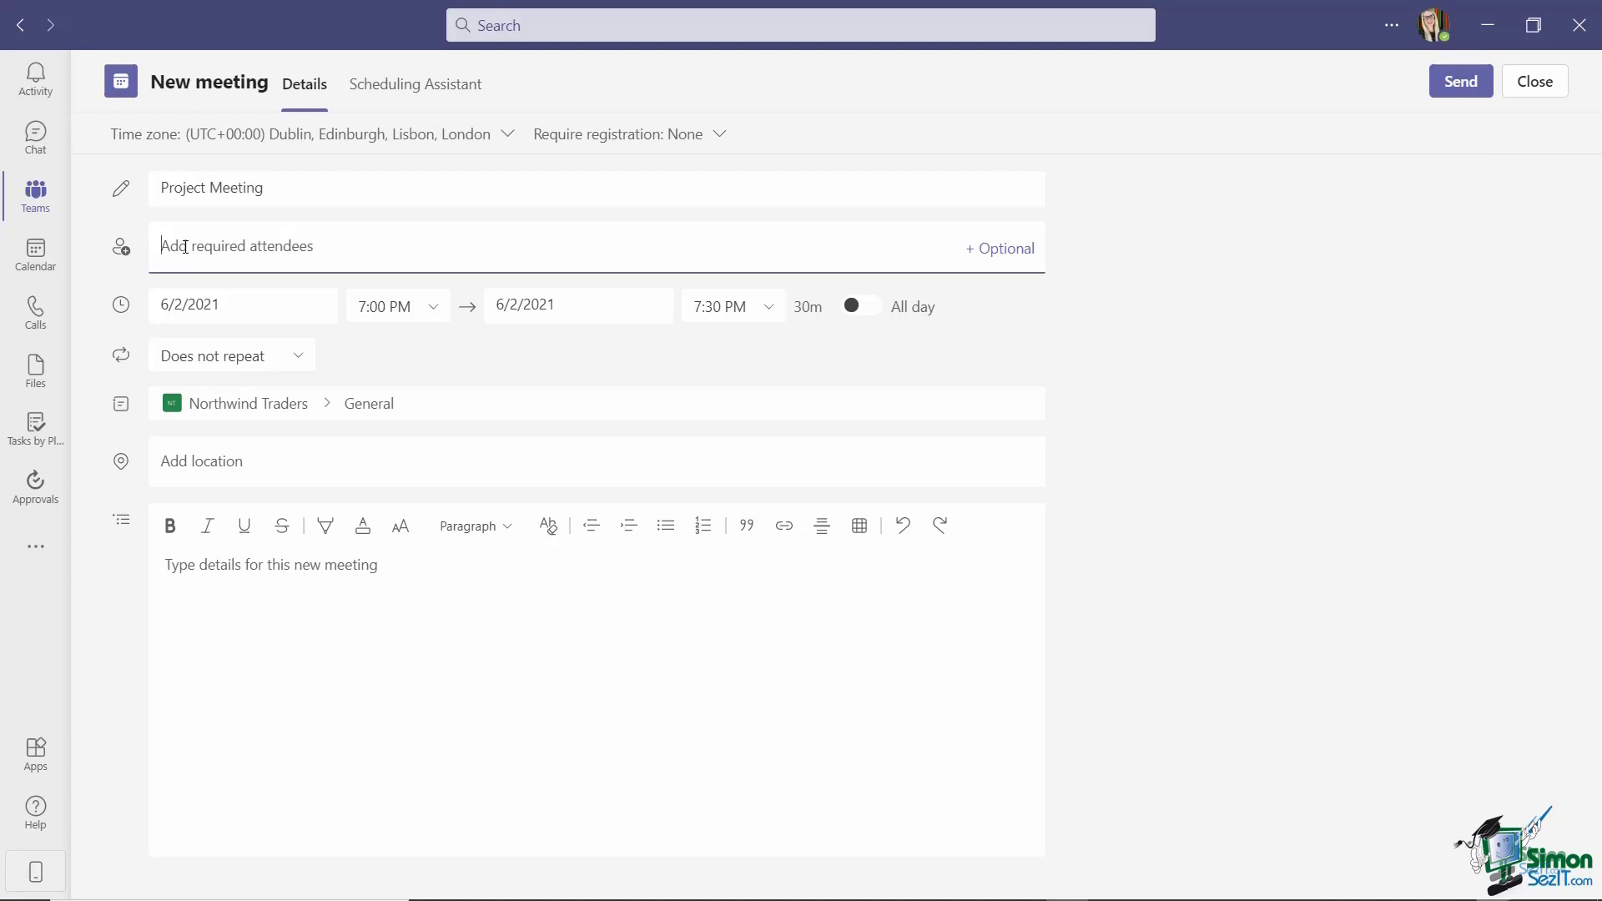
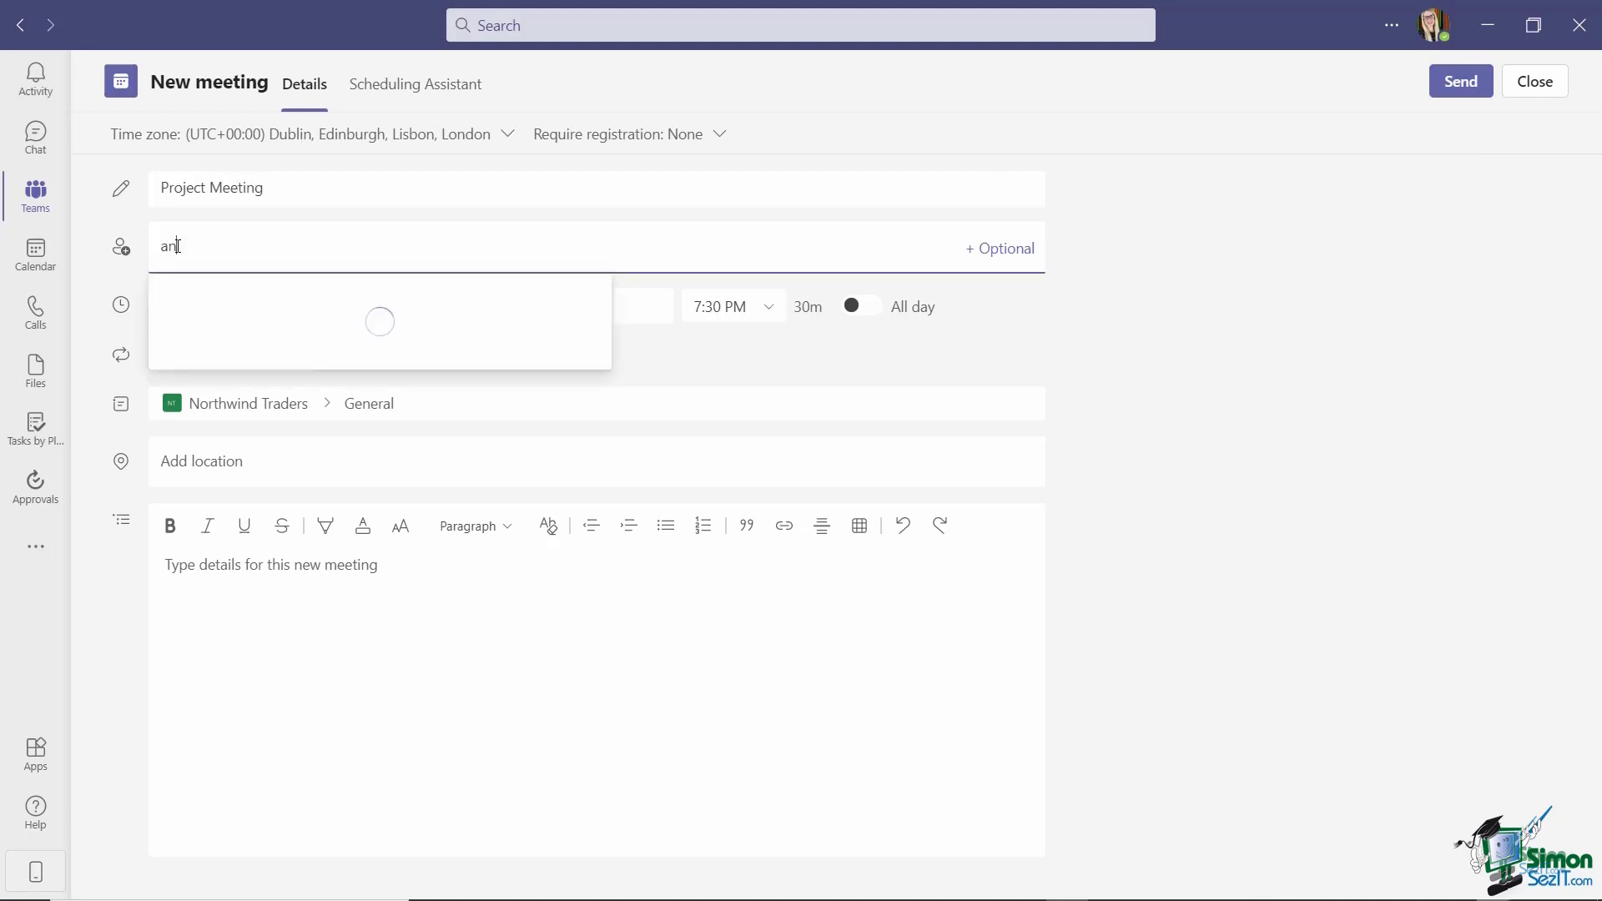
pyautogui.press('Return')
pyautogui.write('thisis')
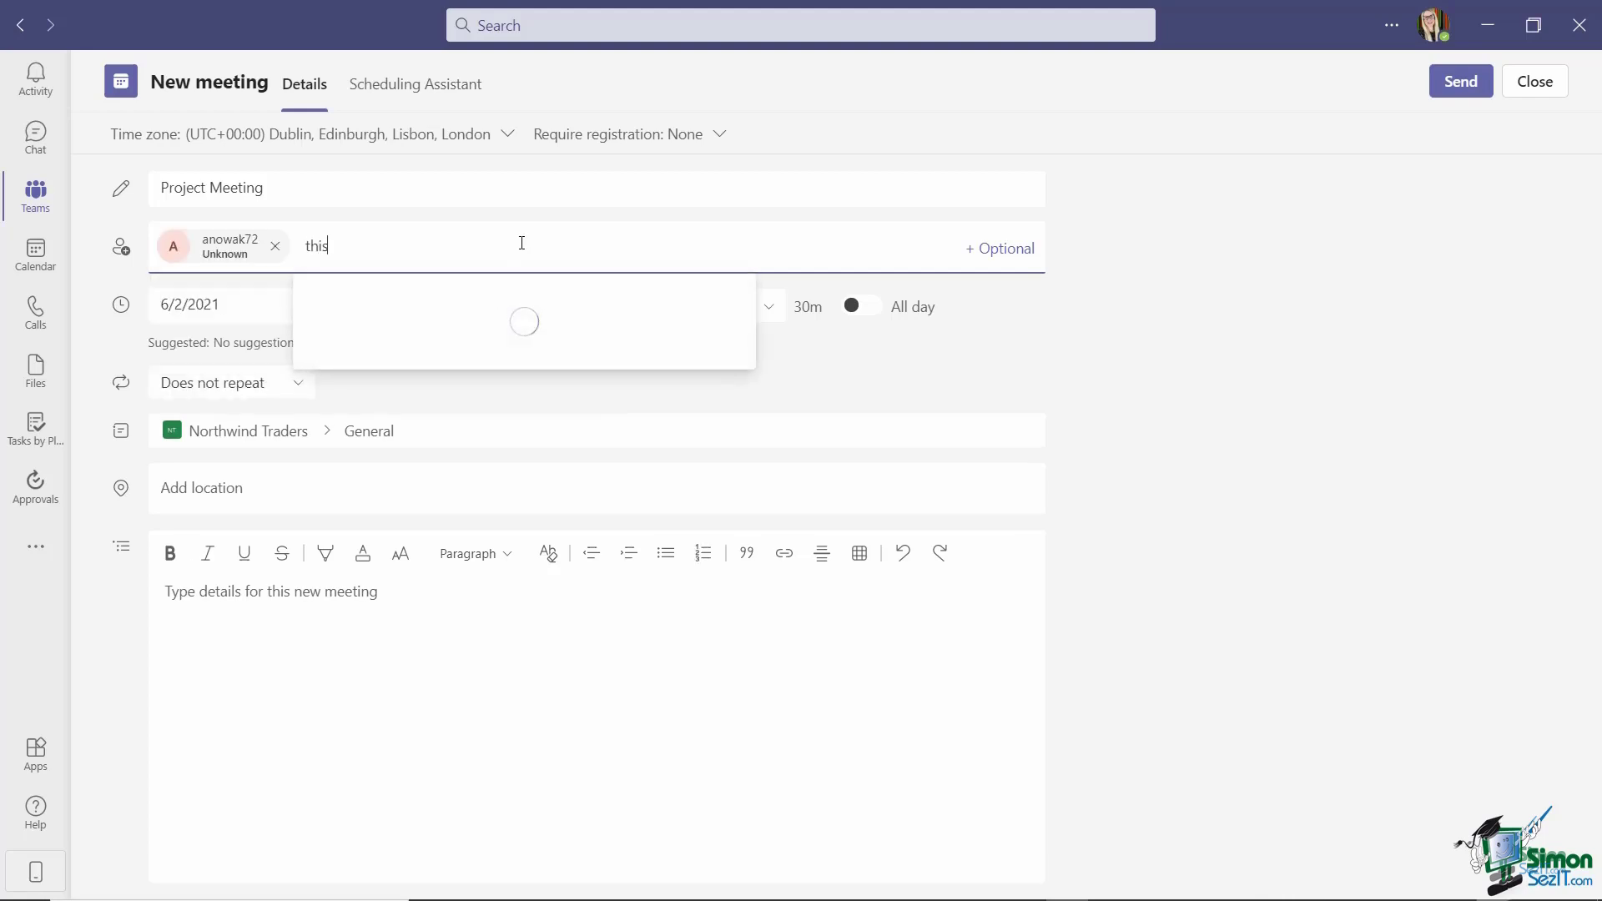
pyautogui.click(523, 302)
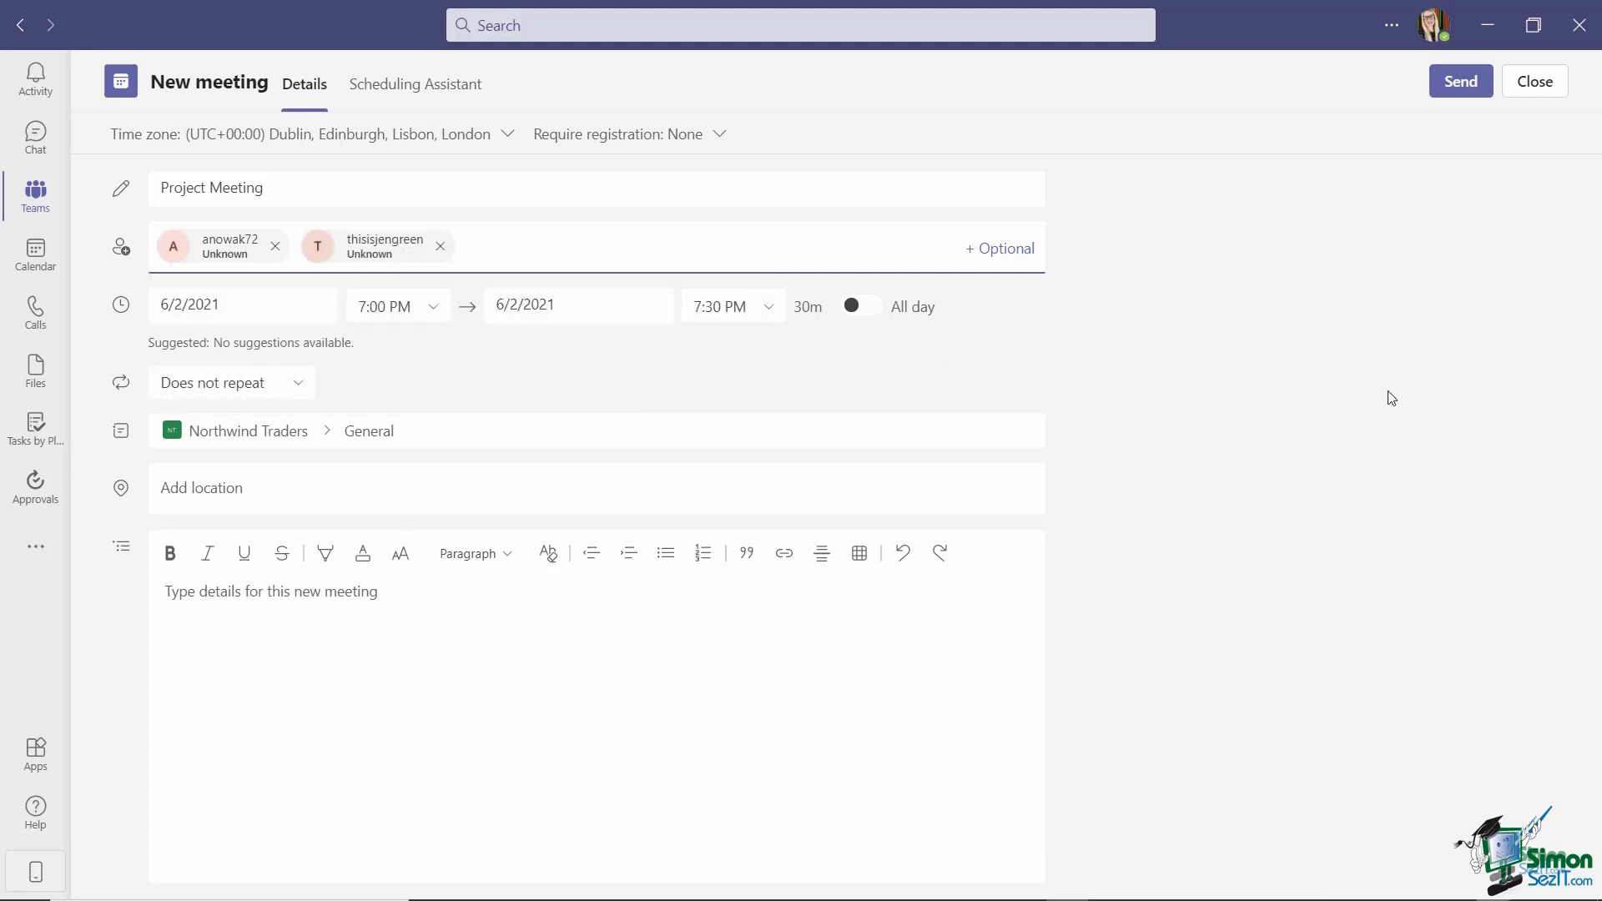
# Schedule the meeting for June 3, 2021, from 10:30 to 11:30 AM.
pyautogui.click(198, 307)
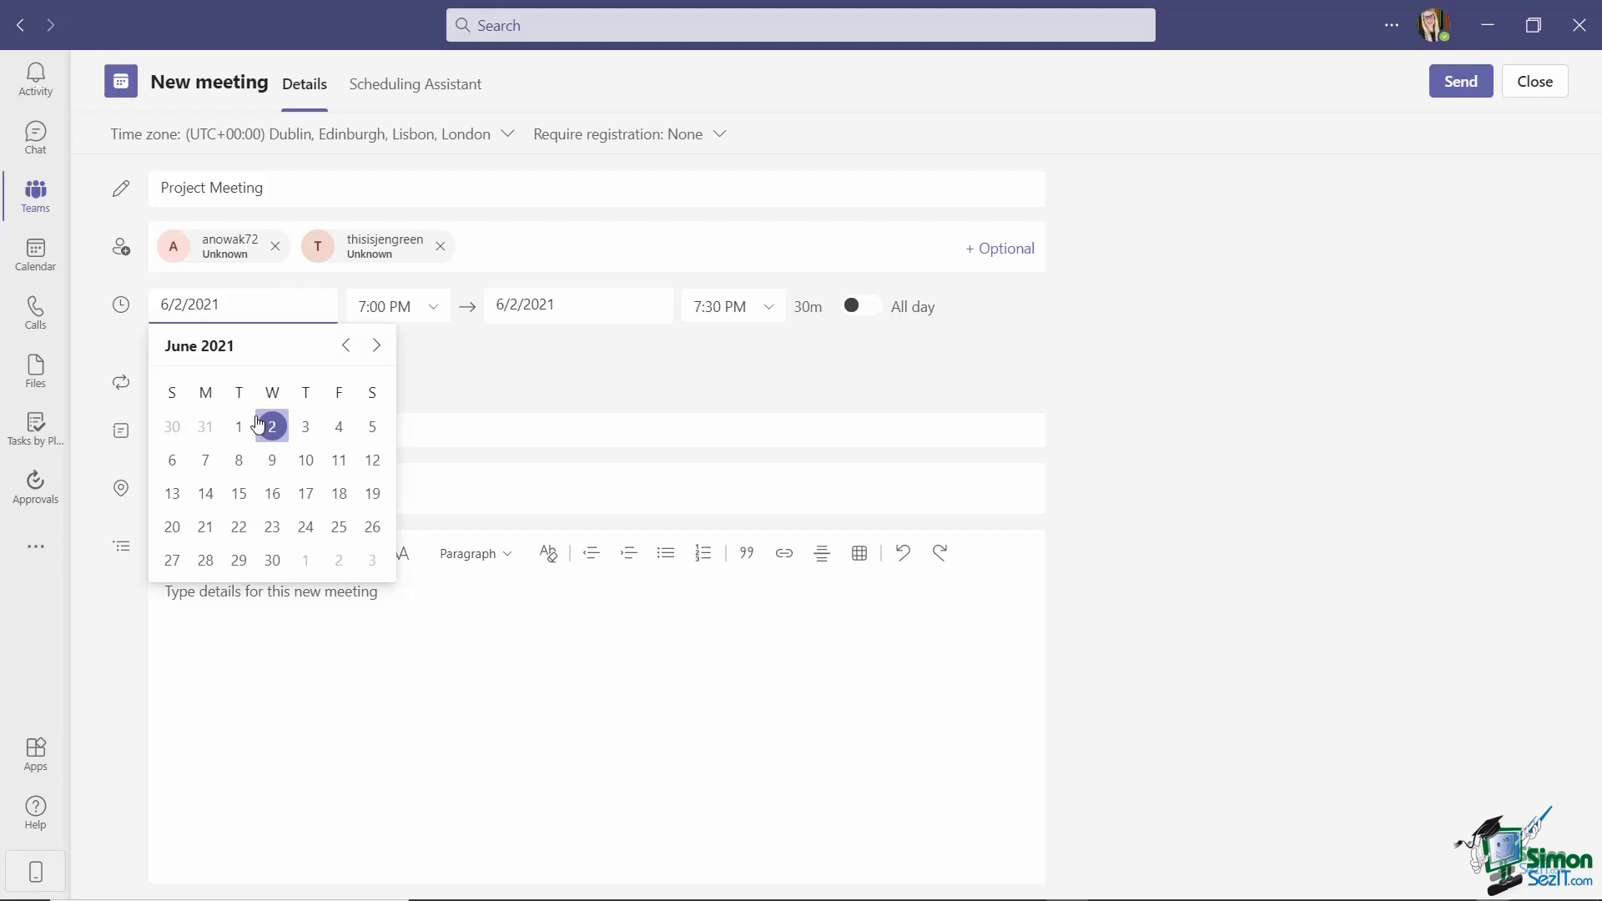
pyautogui.click(306, 431)
pyautogui.click(385, 306)
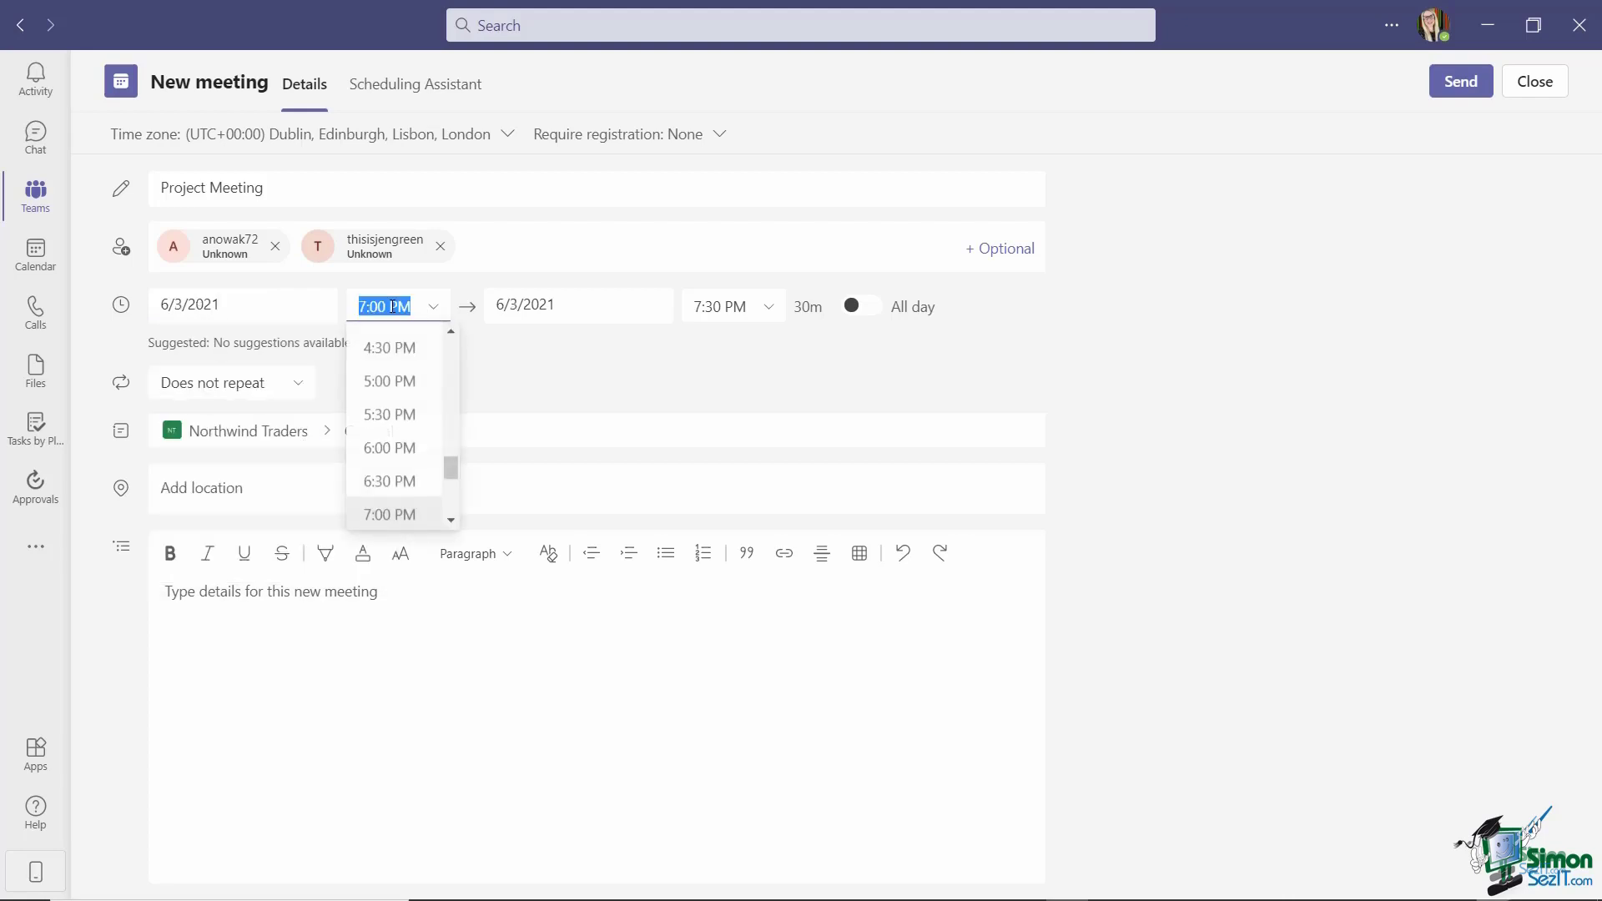
pyautogui.moveTo(453, 469); pyautogui.dragTo(453, 423)
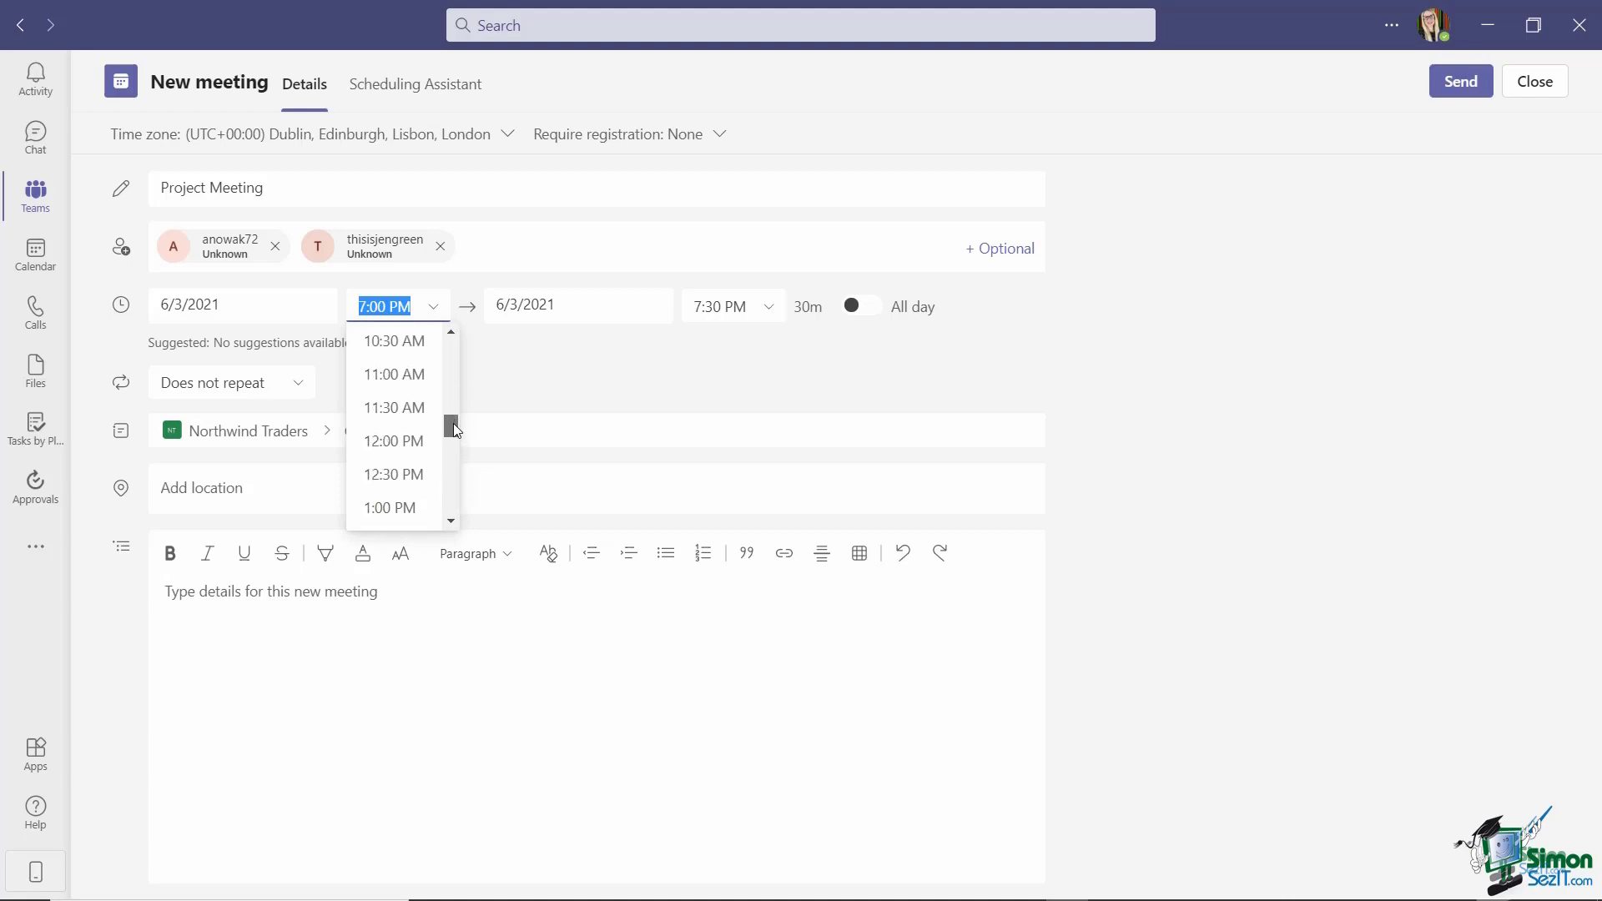
pyautogui.click(386, 348)
pyautogui.click(724, 307)
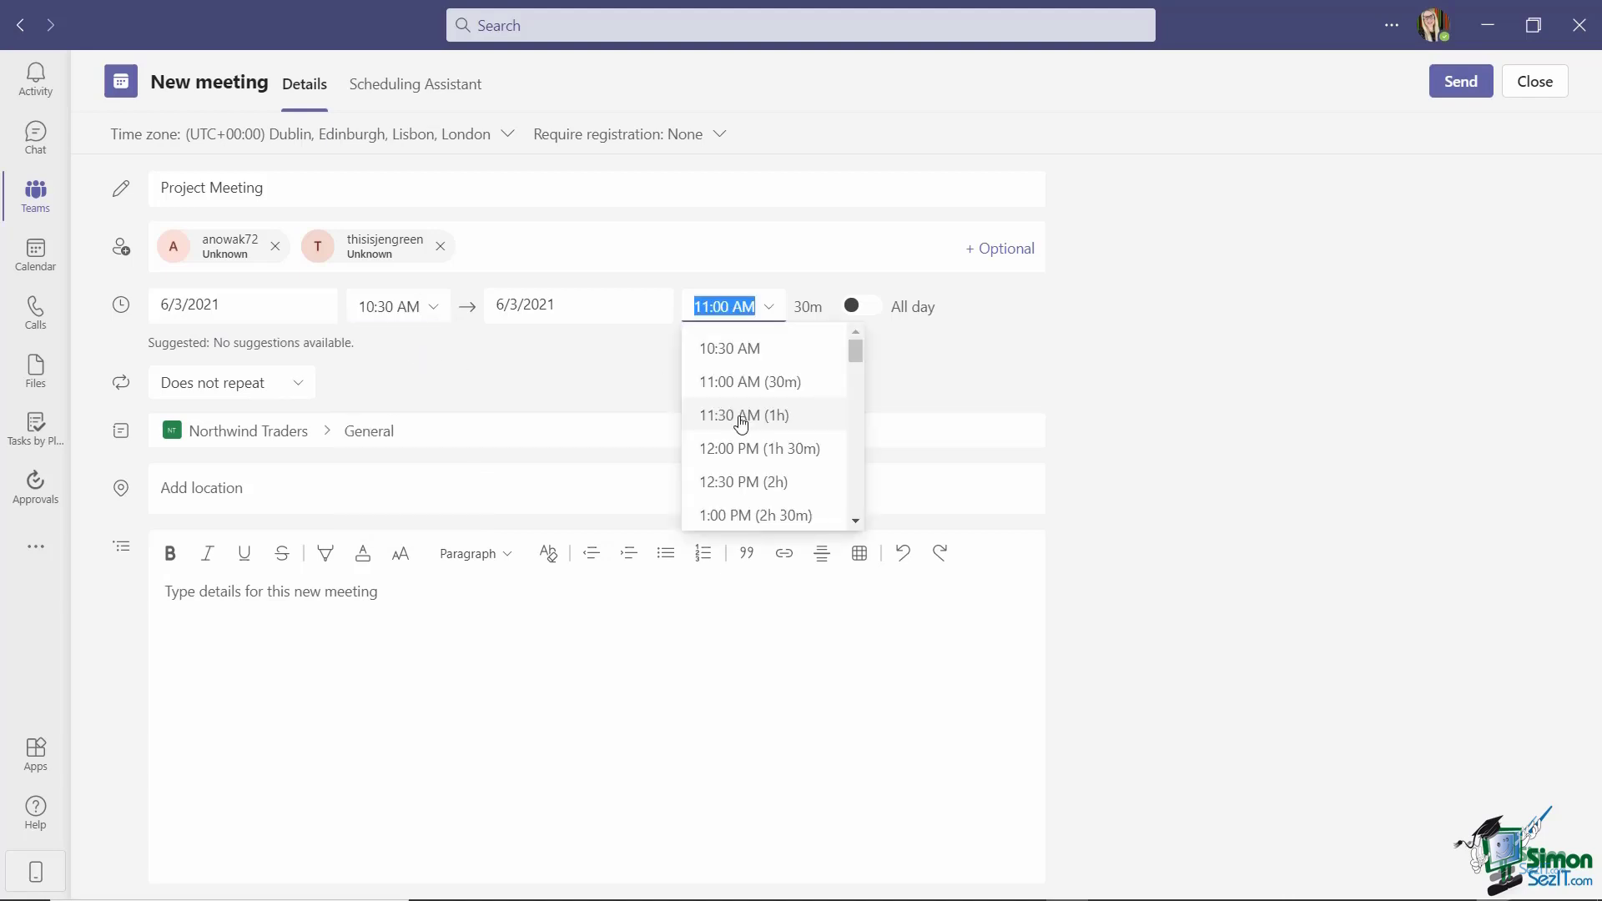
pyautogui.click(734, 416)
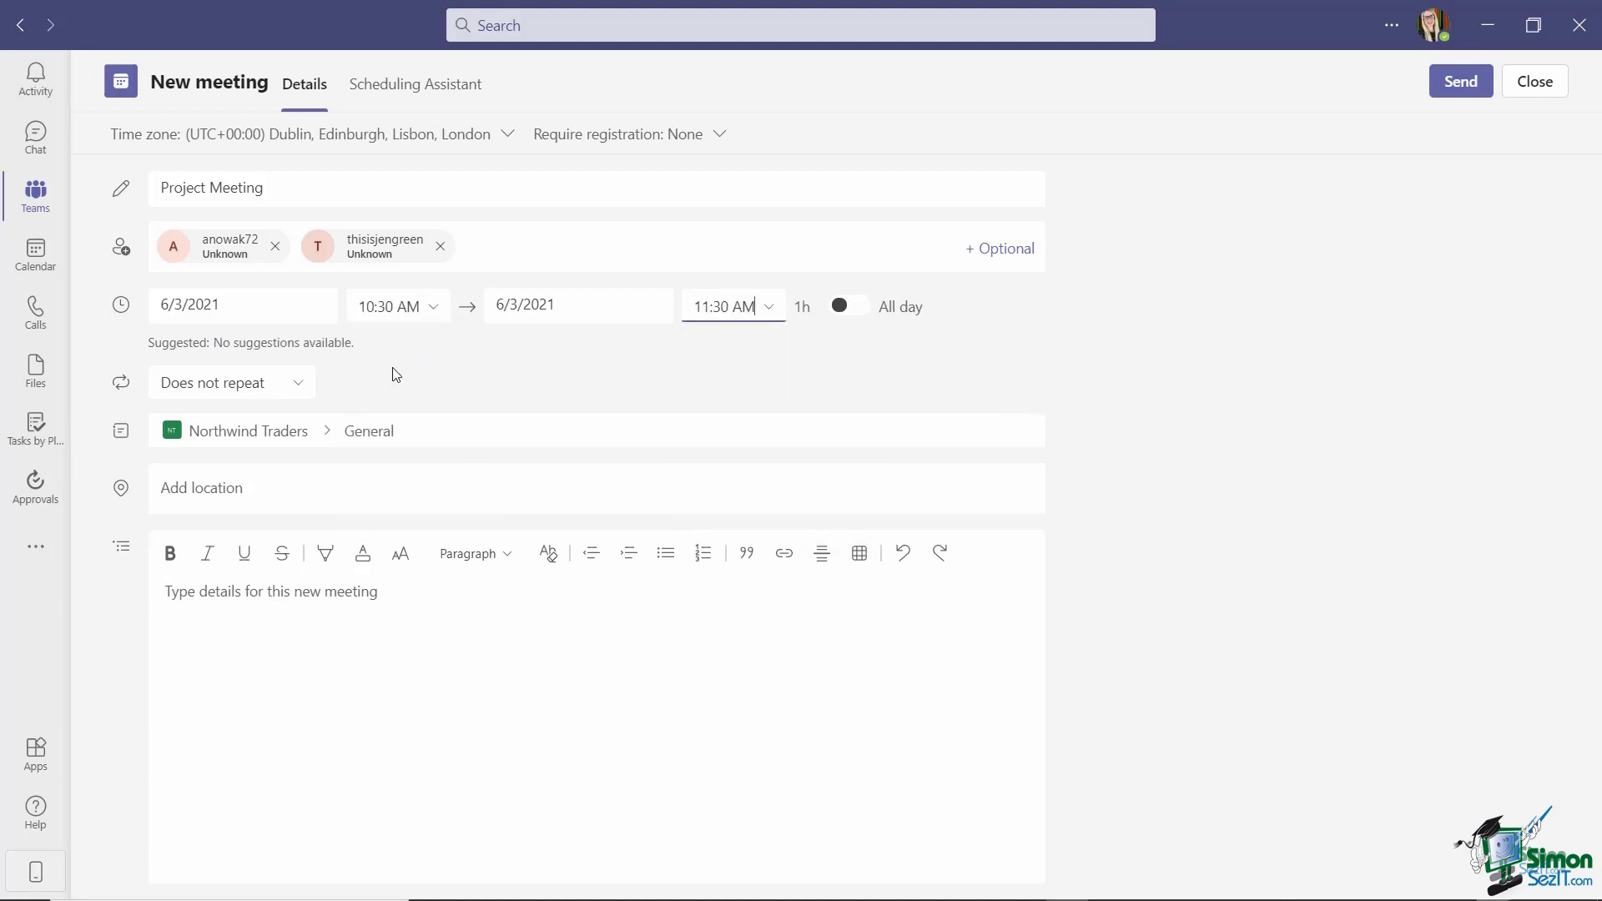
# Keep the meeting set to Does not repeat and move into the description field.
pyautogui.click(298, 390)
pyautogui.click(298, 391)
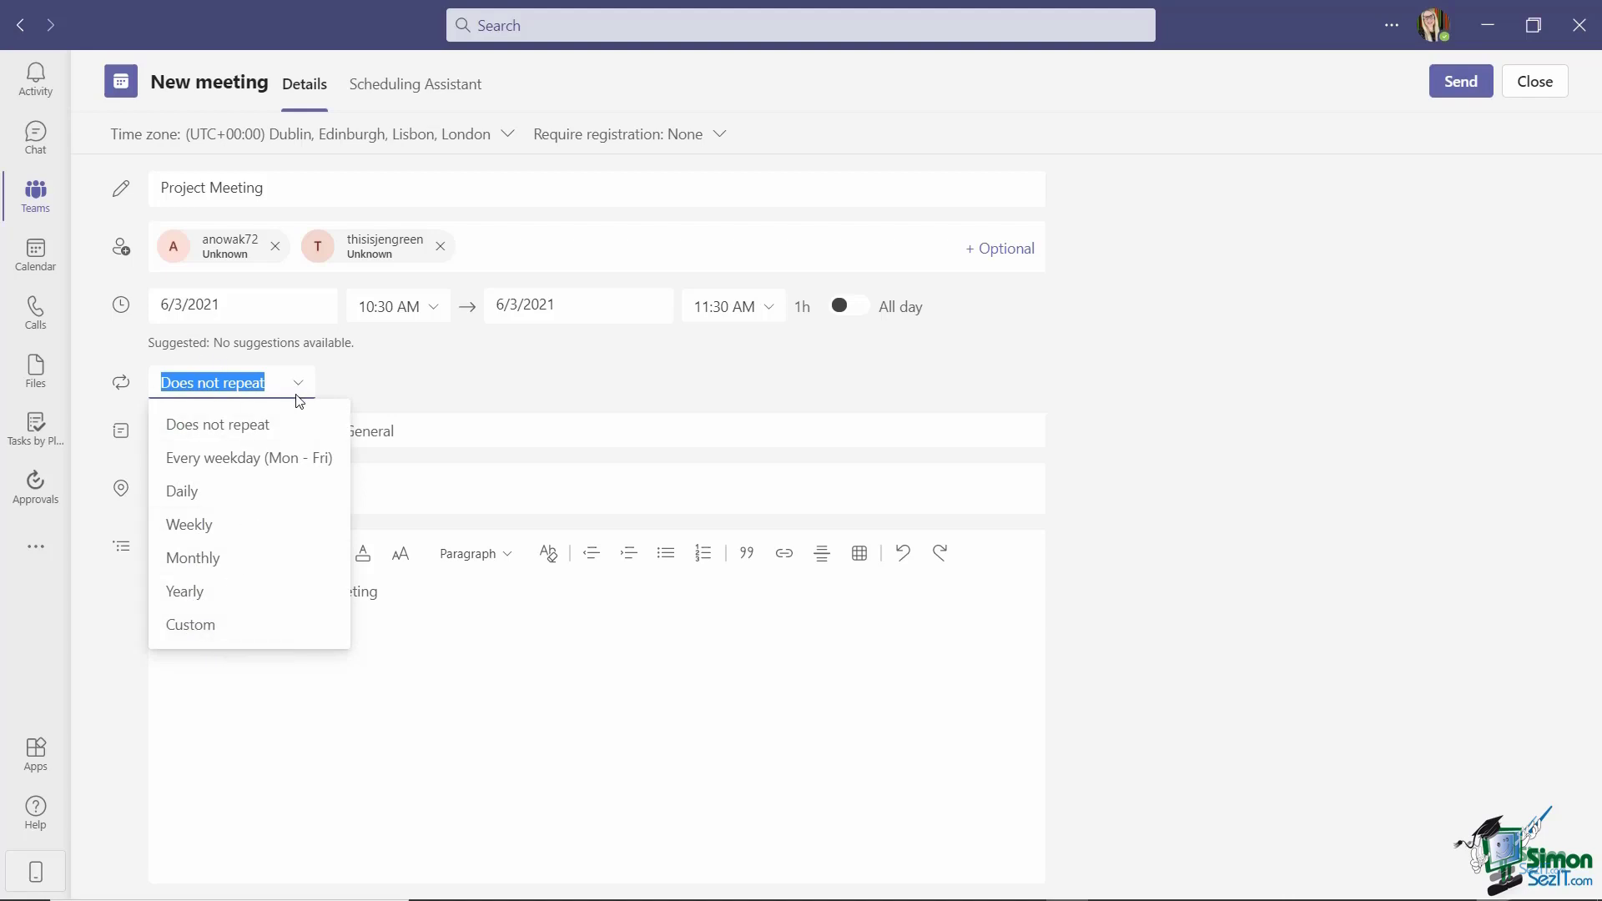
pyautogui.click(431, 381)
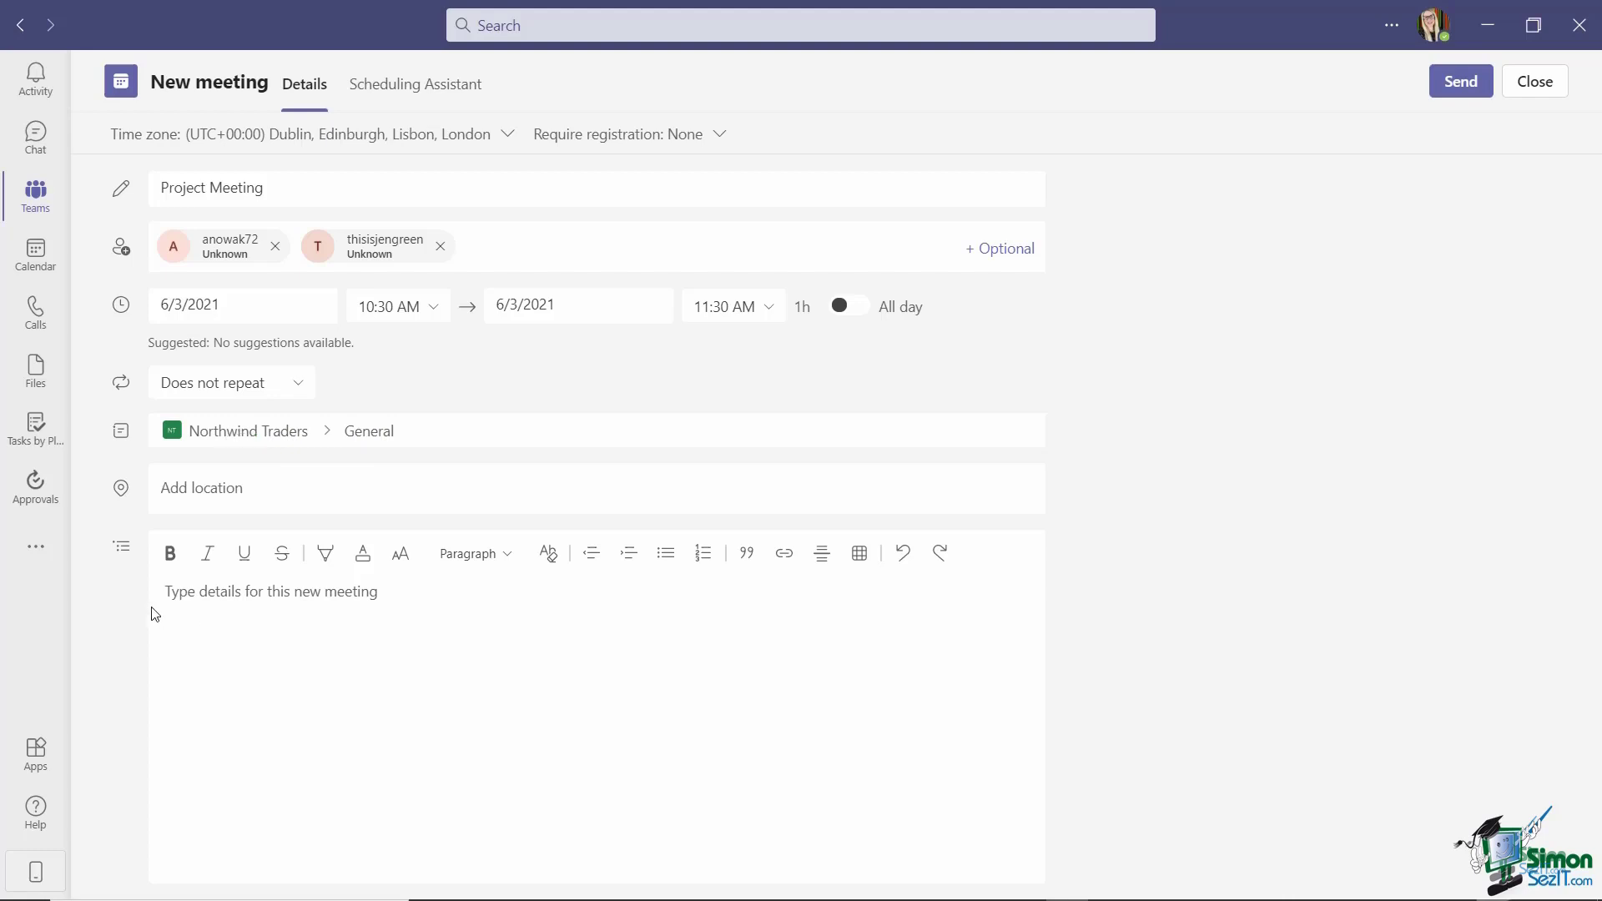
pyautogui.click(211, 594)
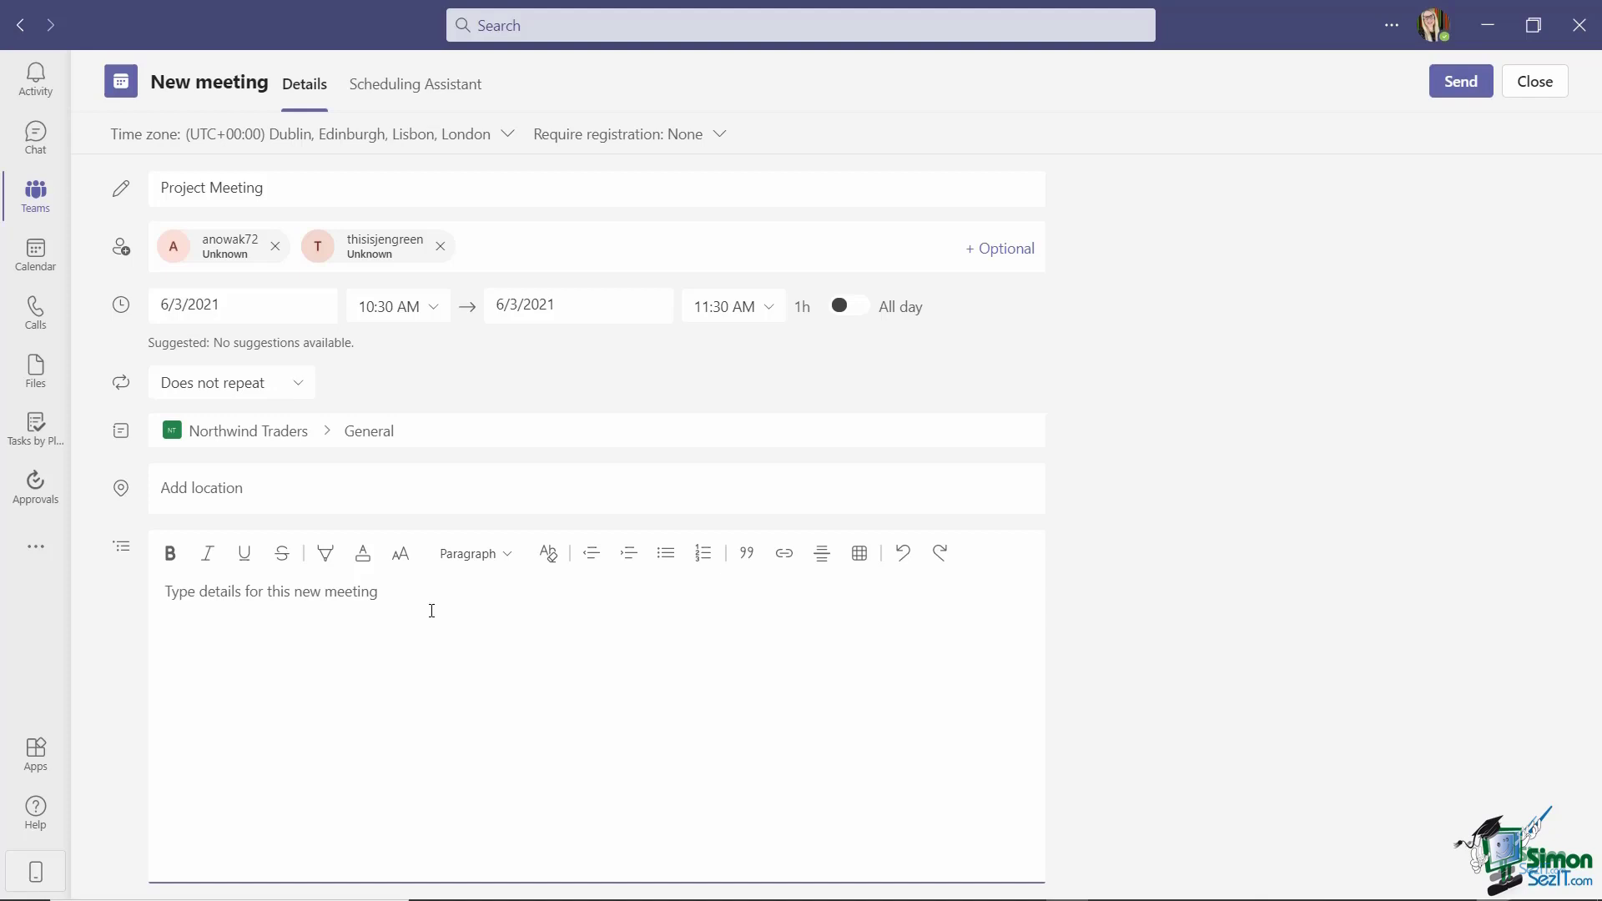
# Send the Project Meeting invitation, then open its channel post and copy the meeting link.
pyautogui.click(1464, 82)
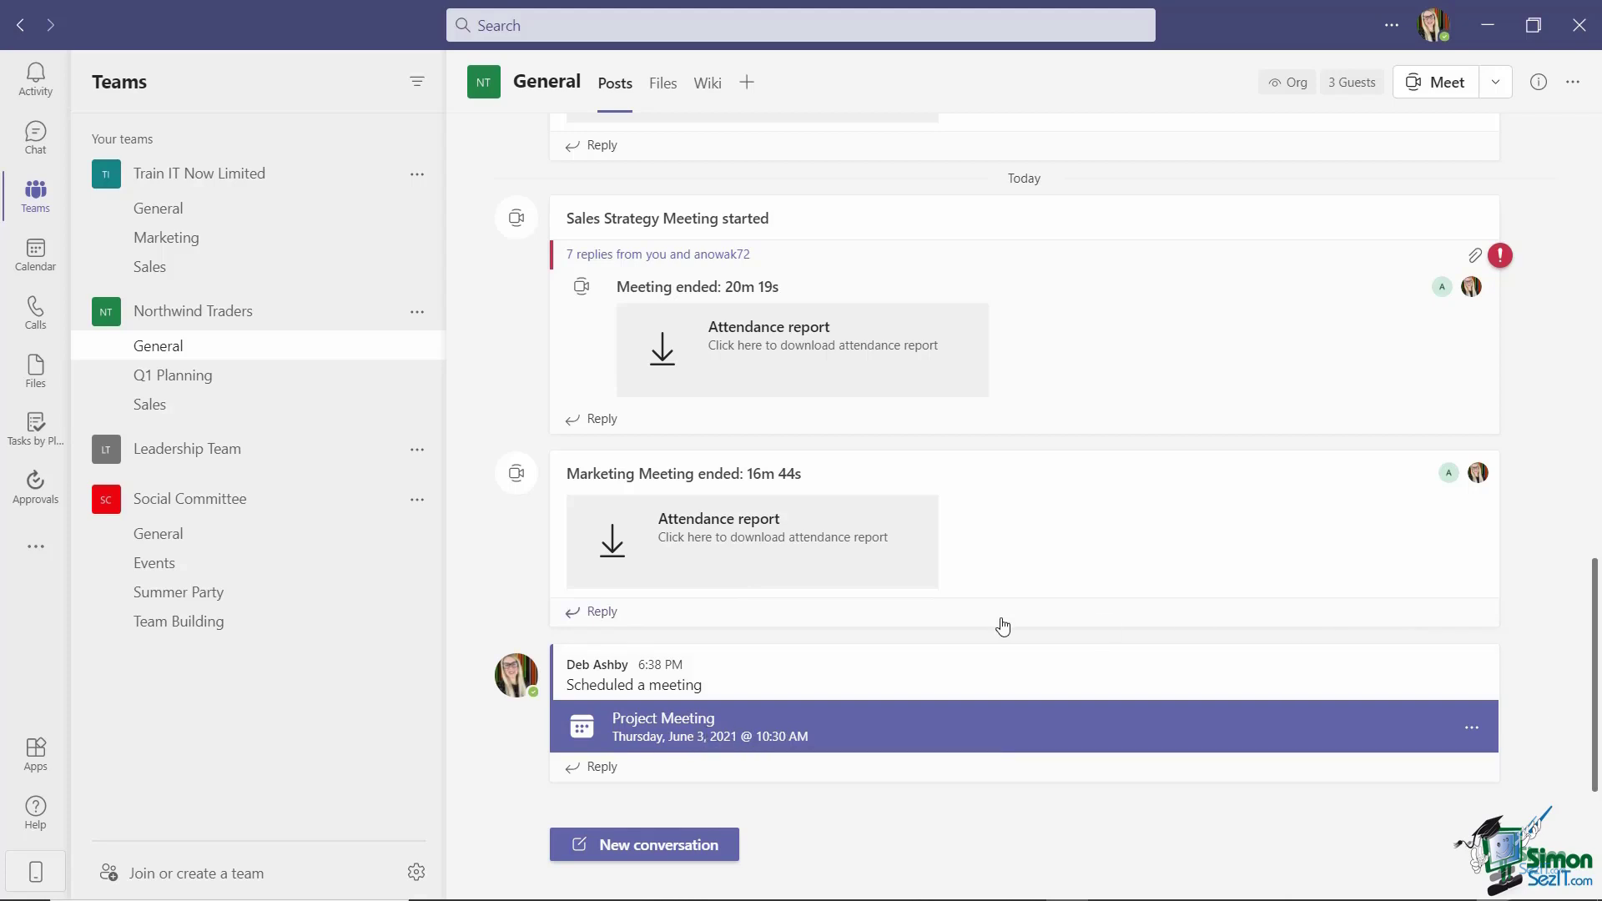
pyautogui.click(915, 740)
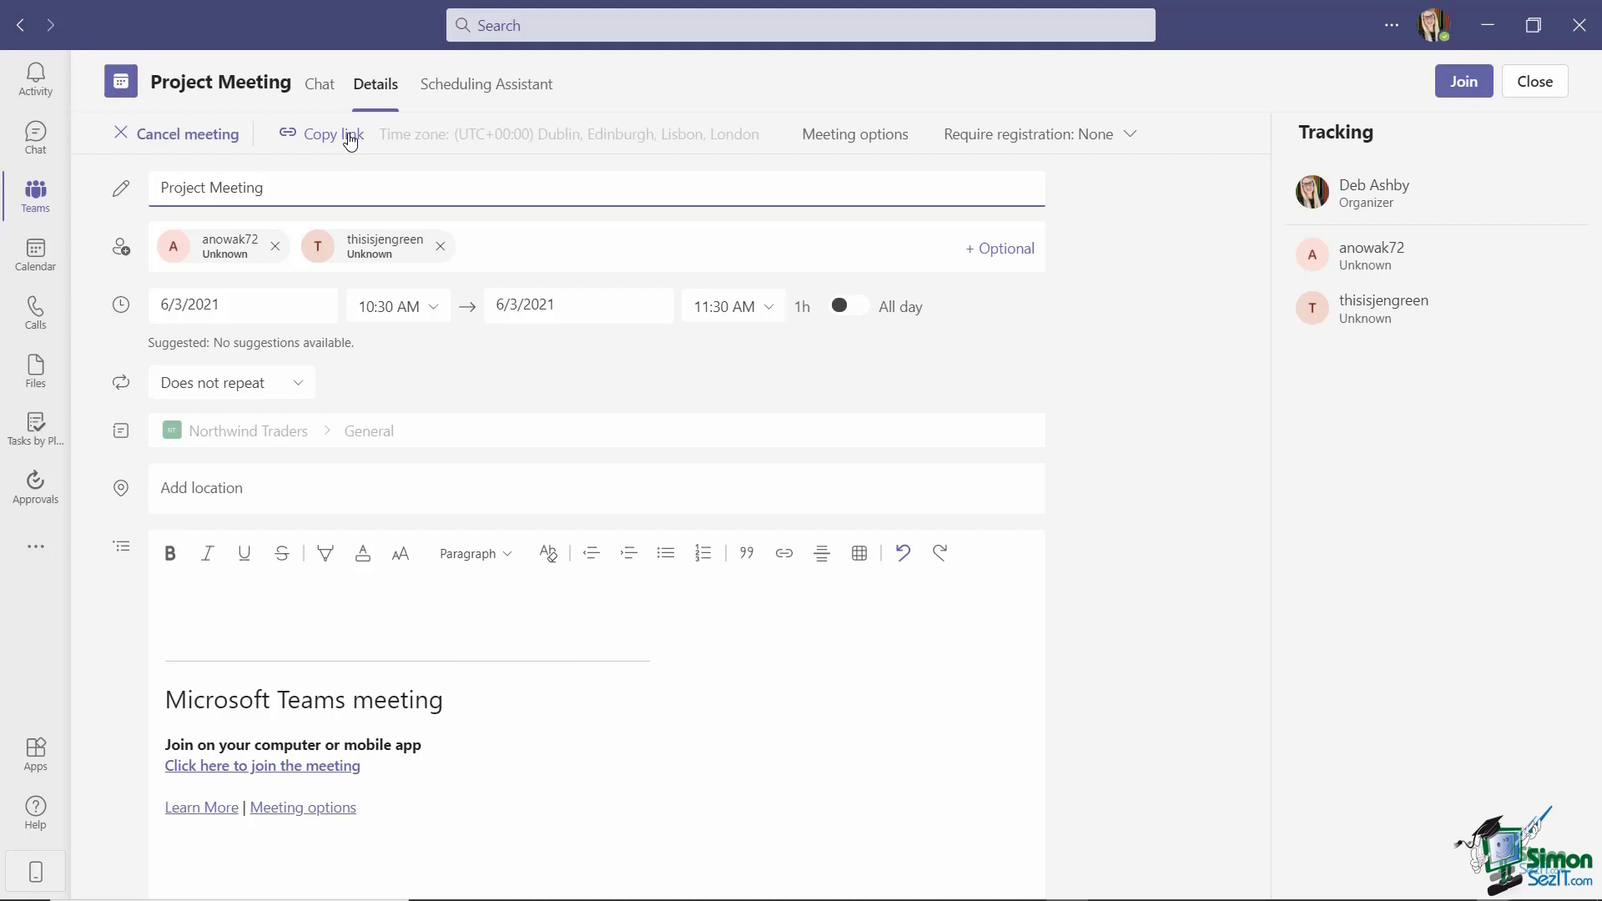
pyautogui.click(351, 140)
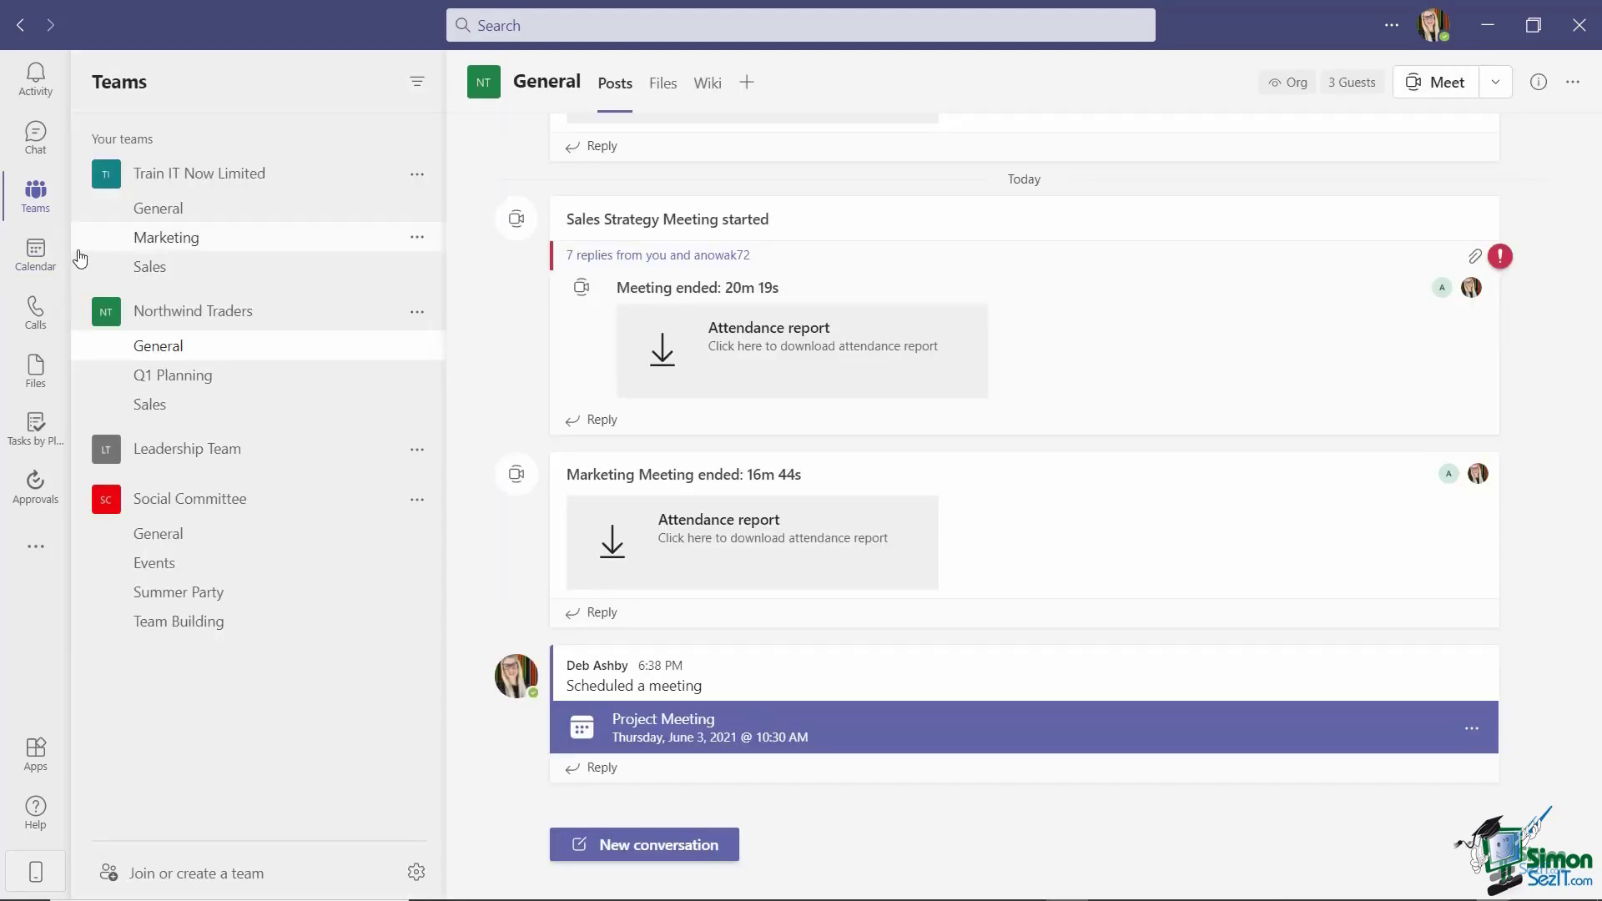
pyautogui.click(31, 255)
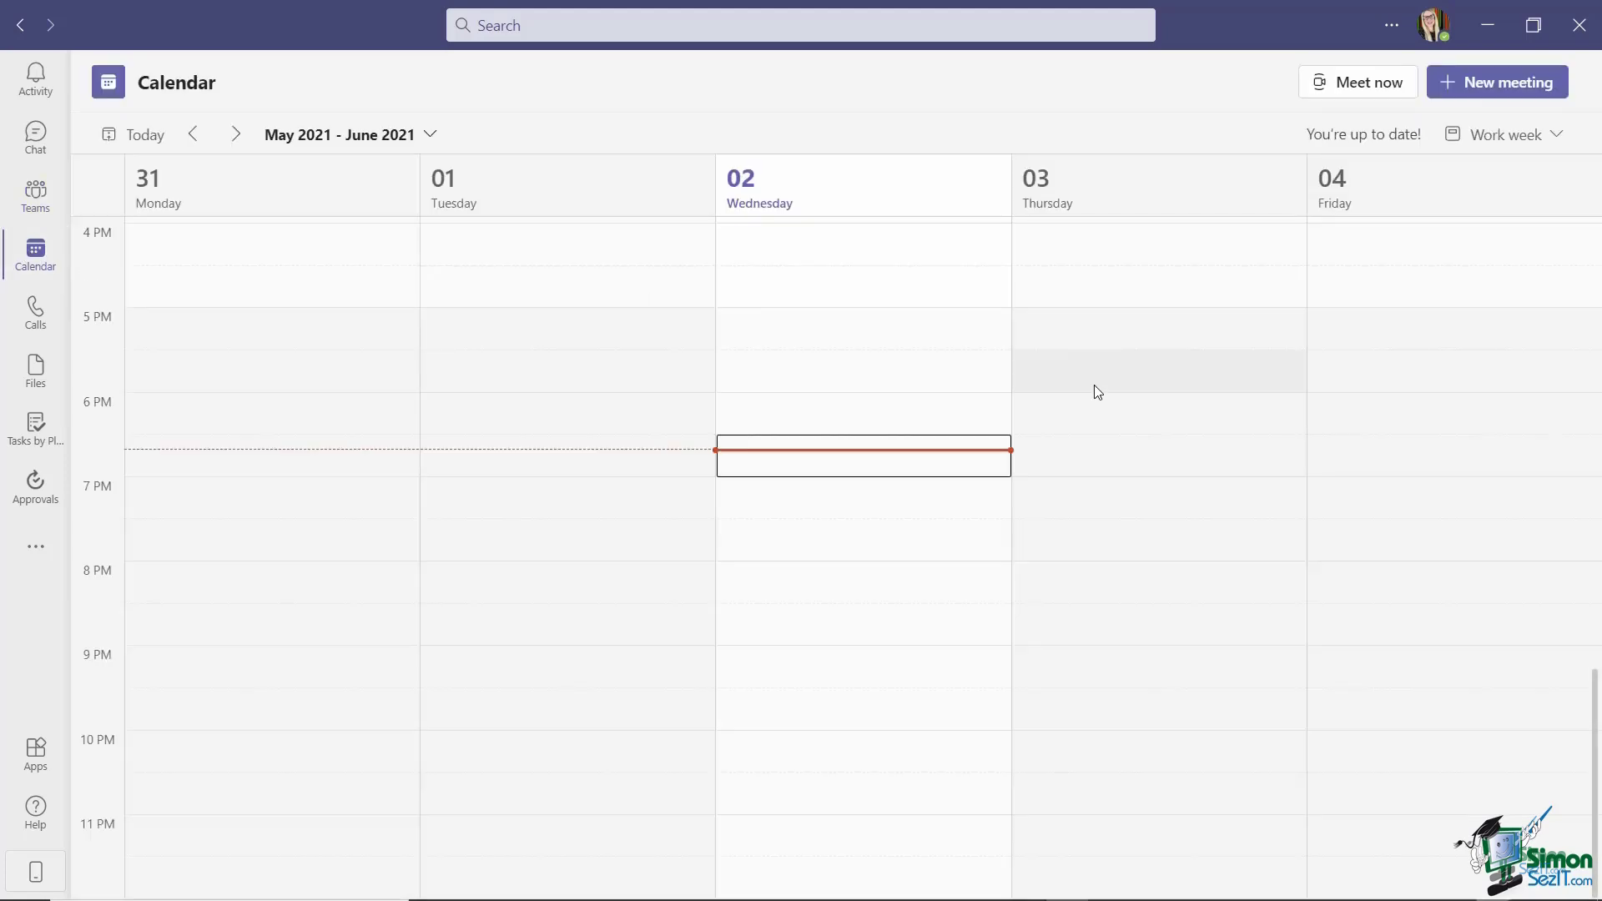
pyautogui.scroll(-2, 1097, 392)
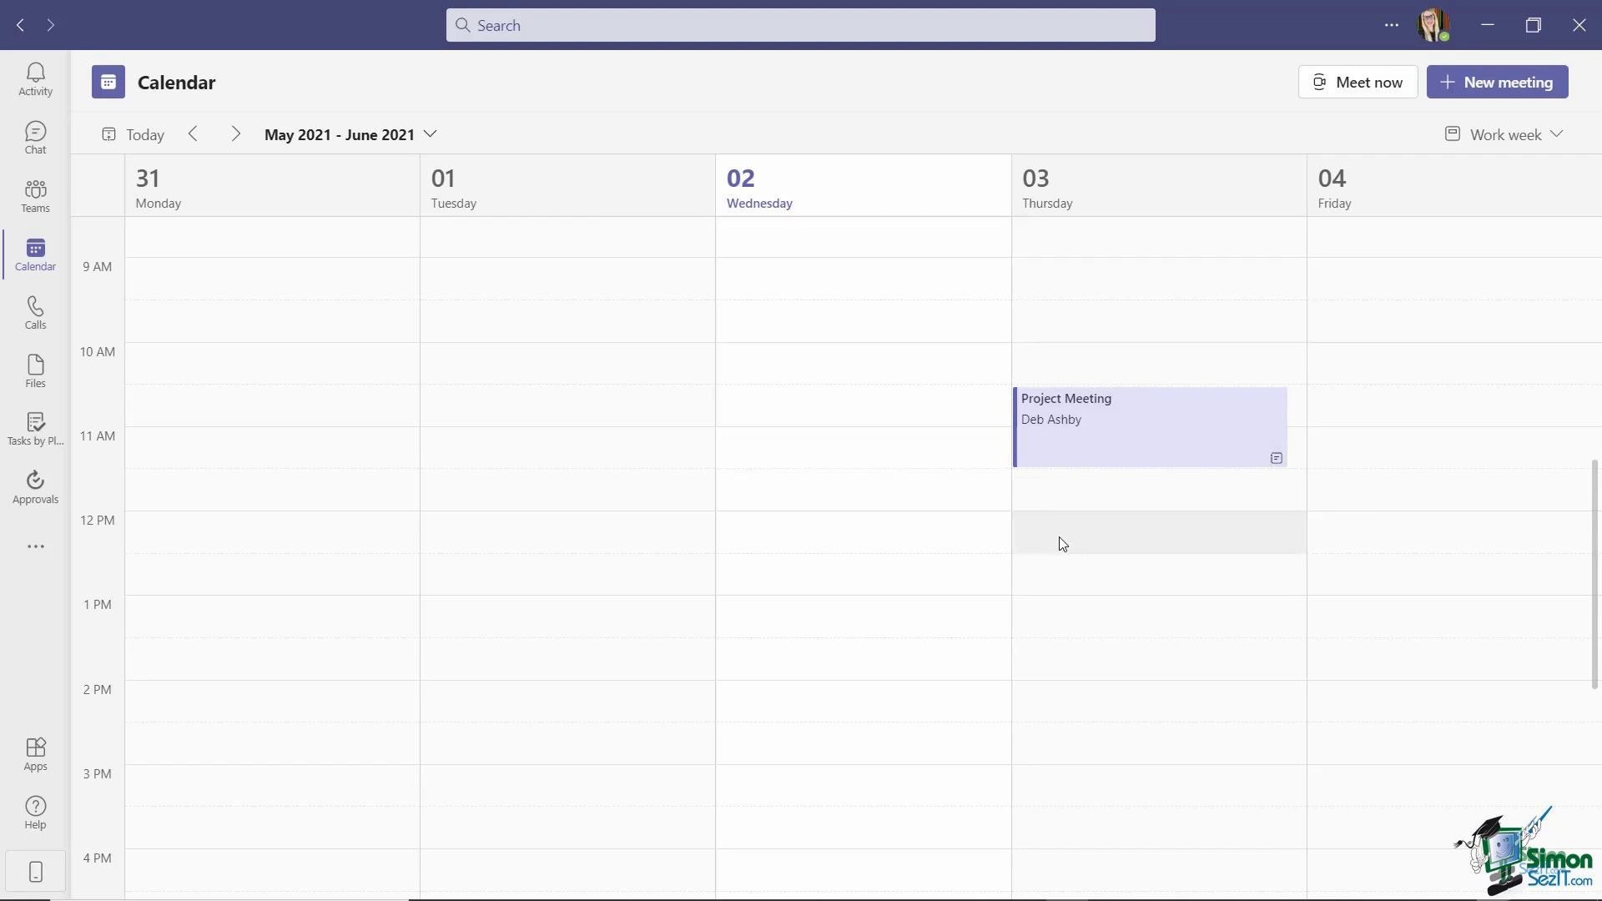
pyautogui.click(1118, 426)
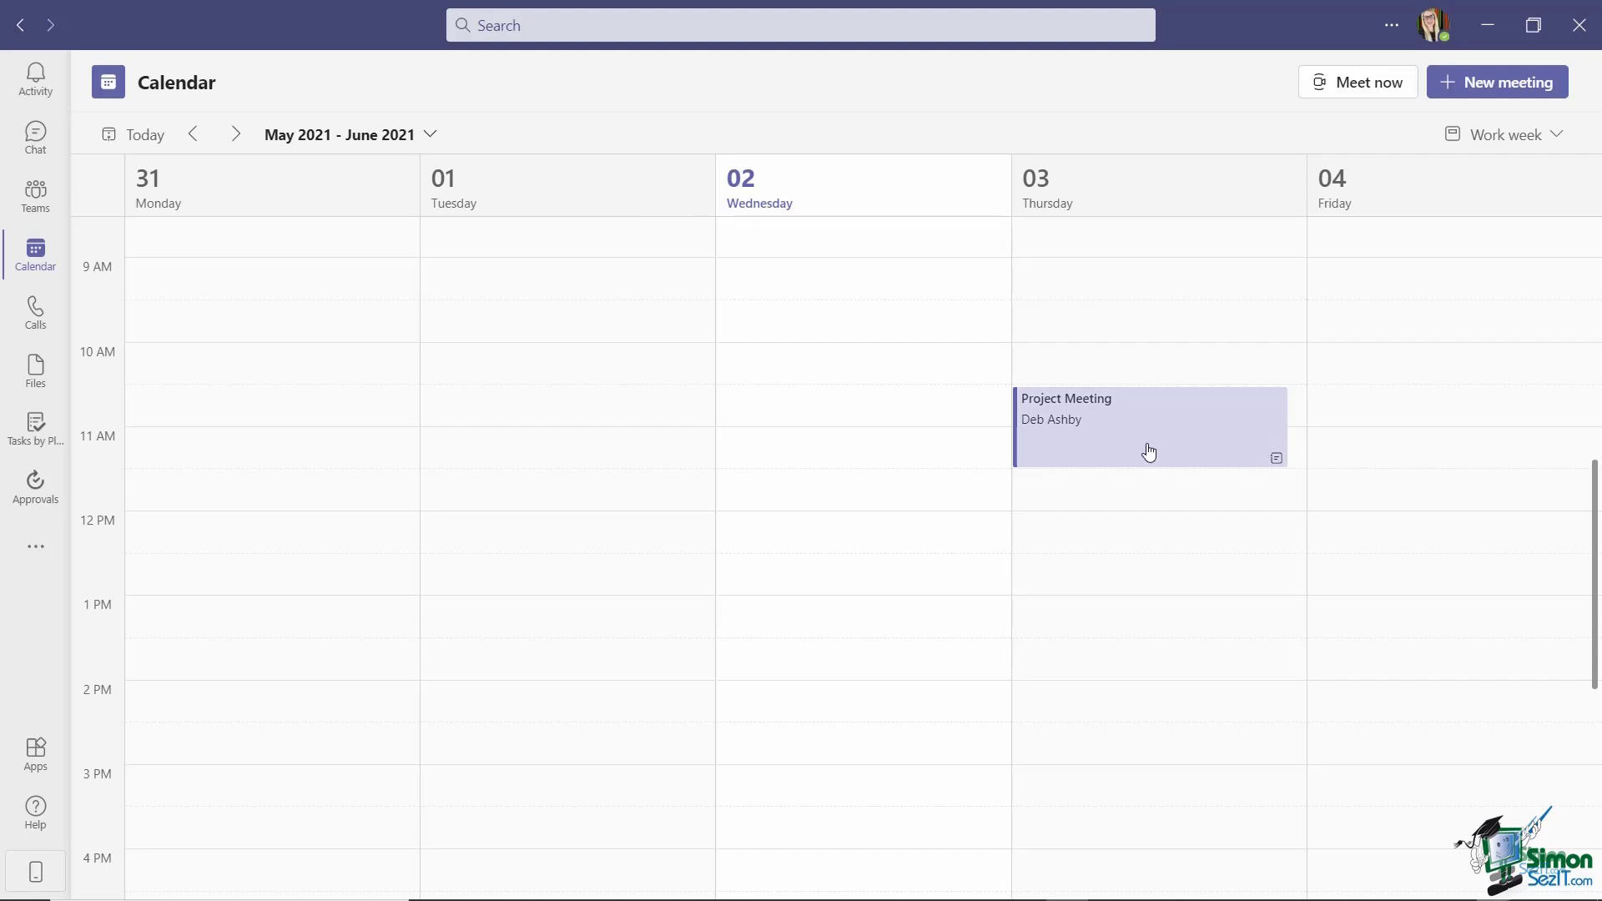
pyautogui.scroll(-6, 1439, 594)
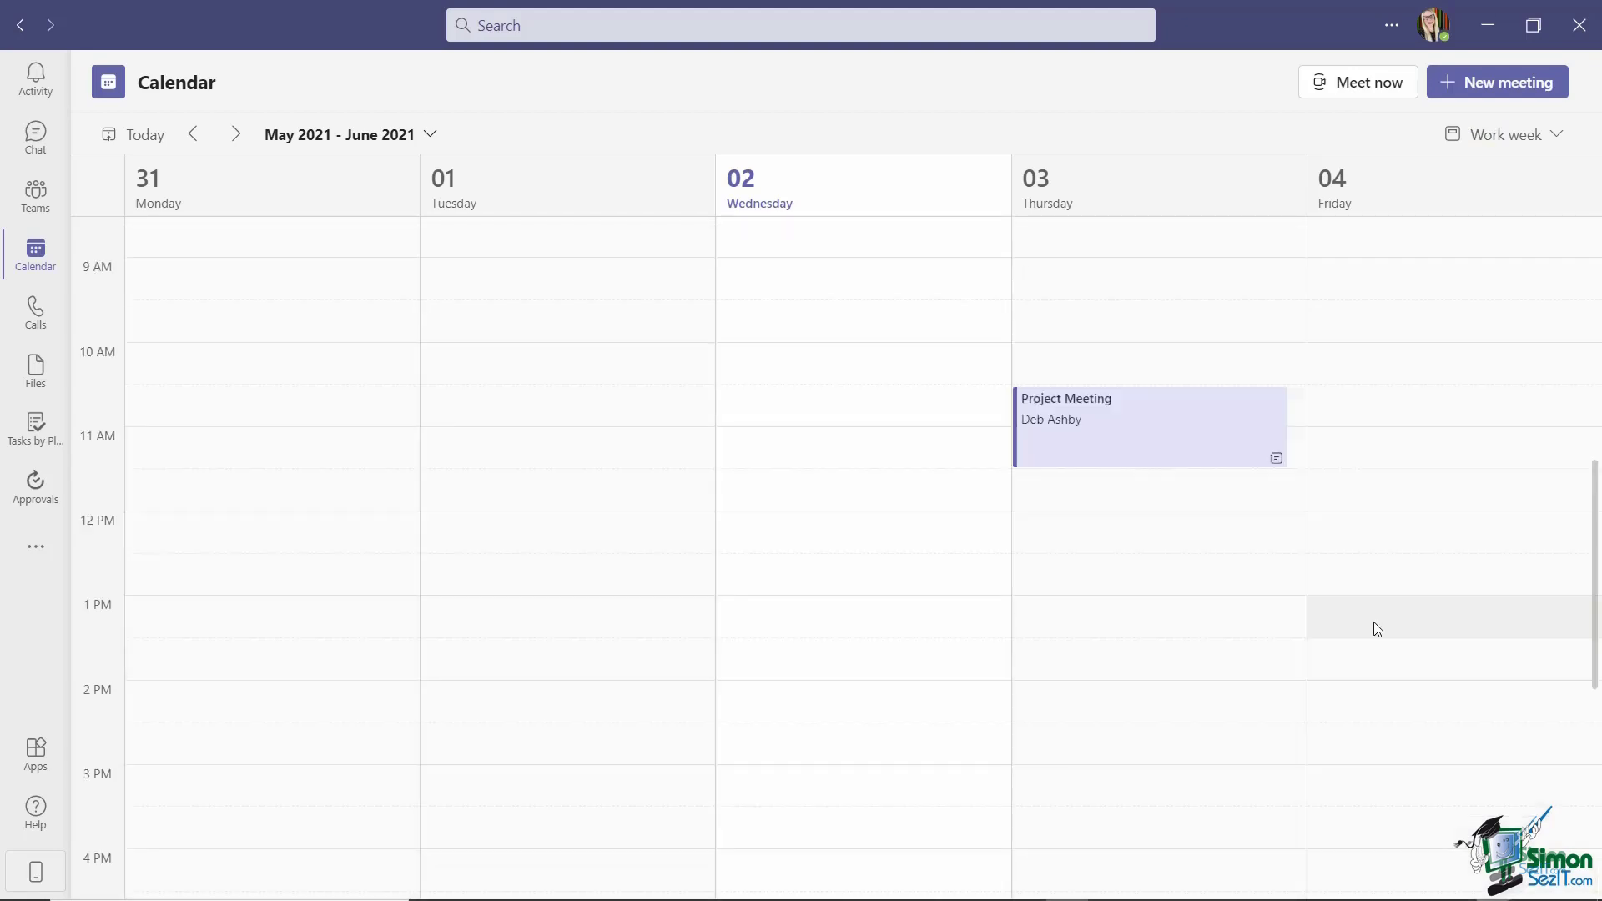
# Create a new meeting titled 'Lunch Meeting' with two suggested attendees.
pyautogui.click(1506, 90)
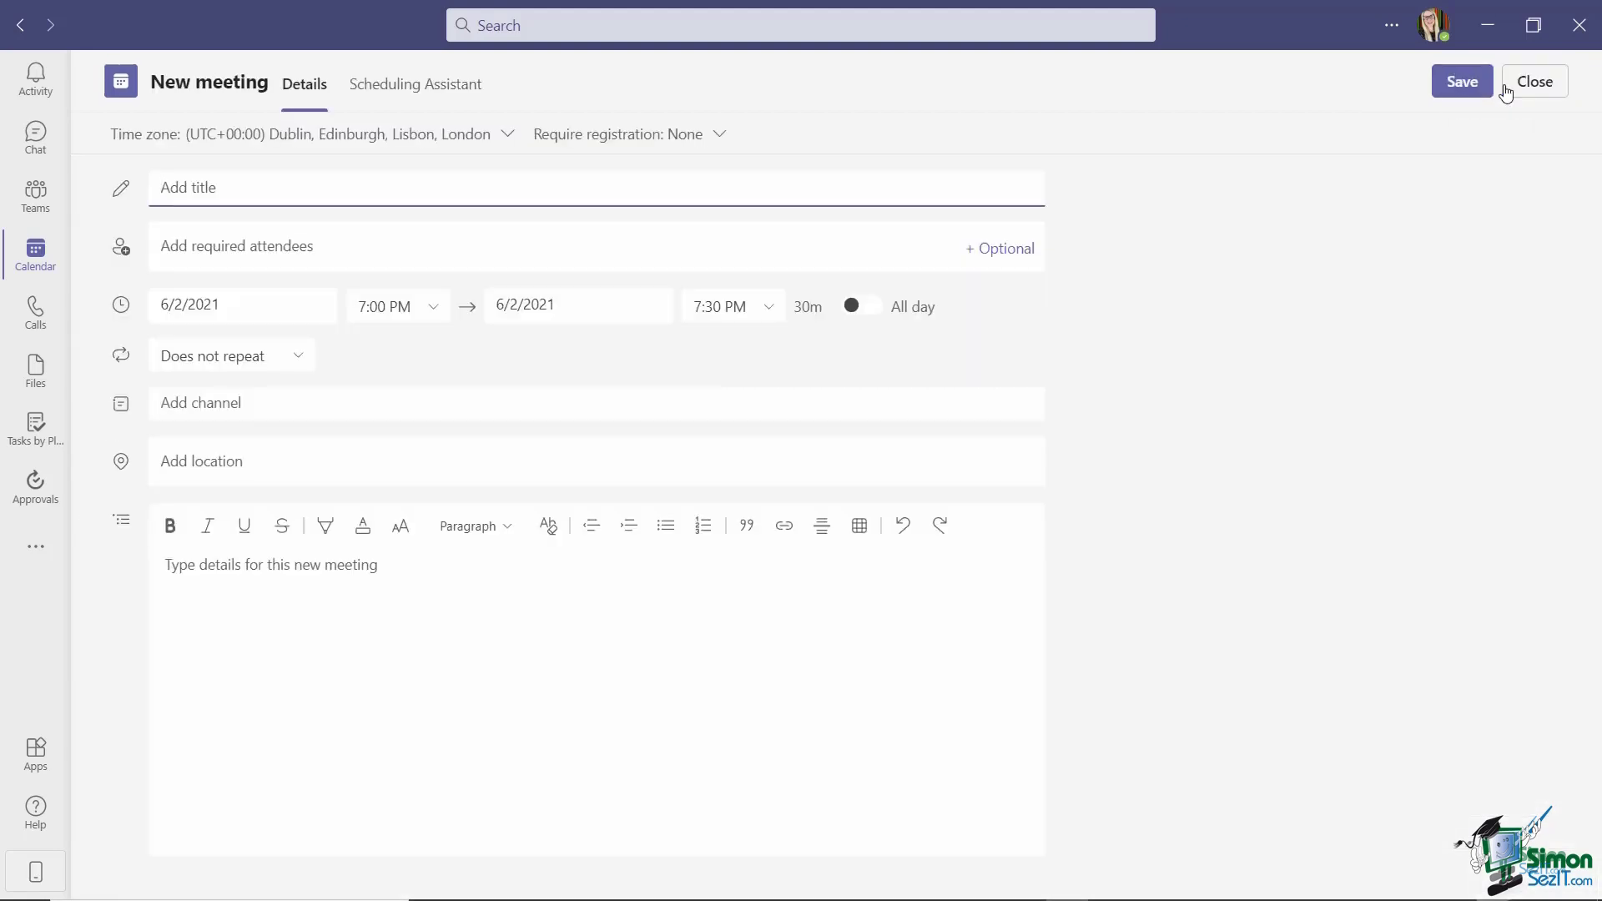
pyautogui.write('Lunch Meeting')
pyautogui.click(262, 247)
pyautogui.write('anow')
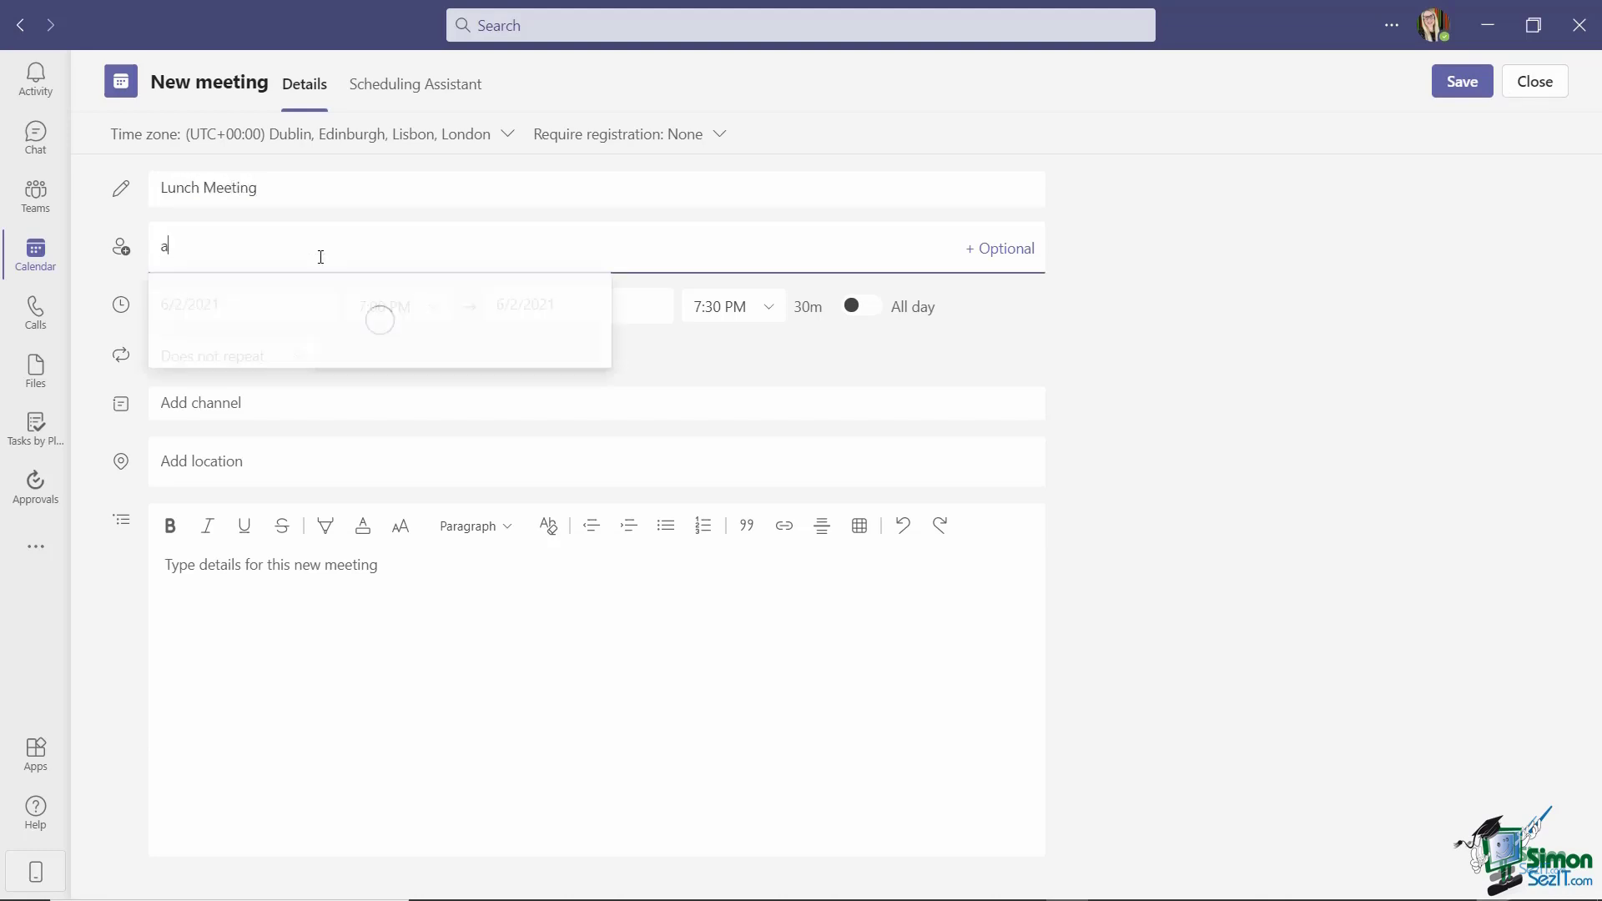
pyautogui.click(318, 302)
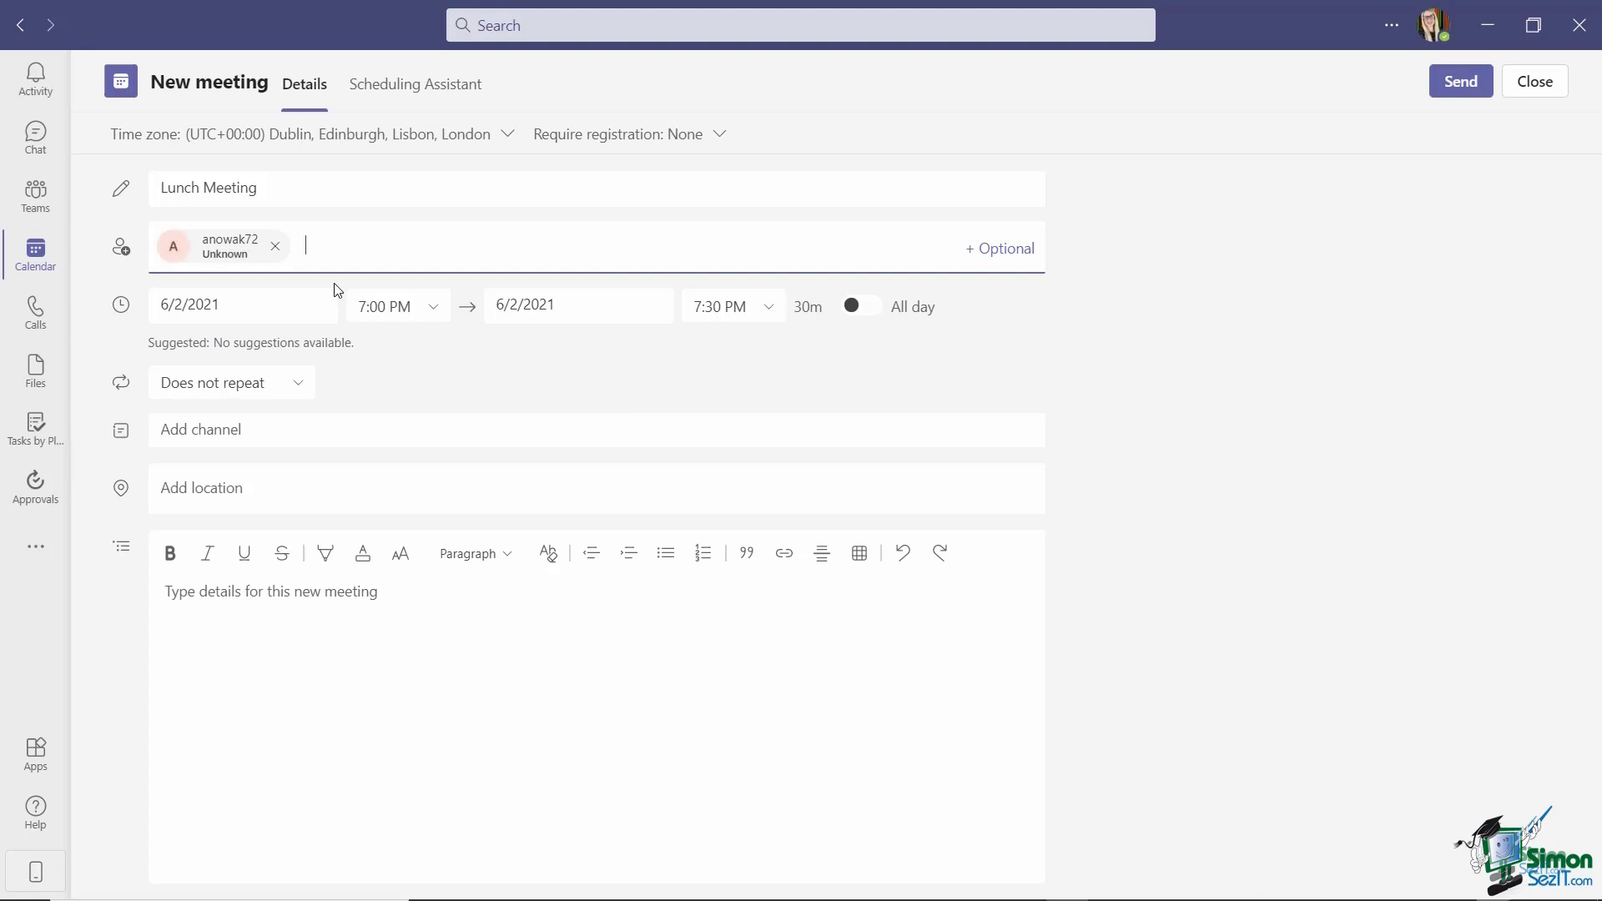
pyautogui.write('thisis')
pyautogui.click(425, 310)
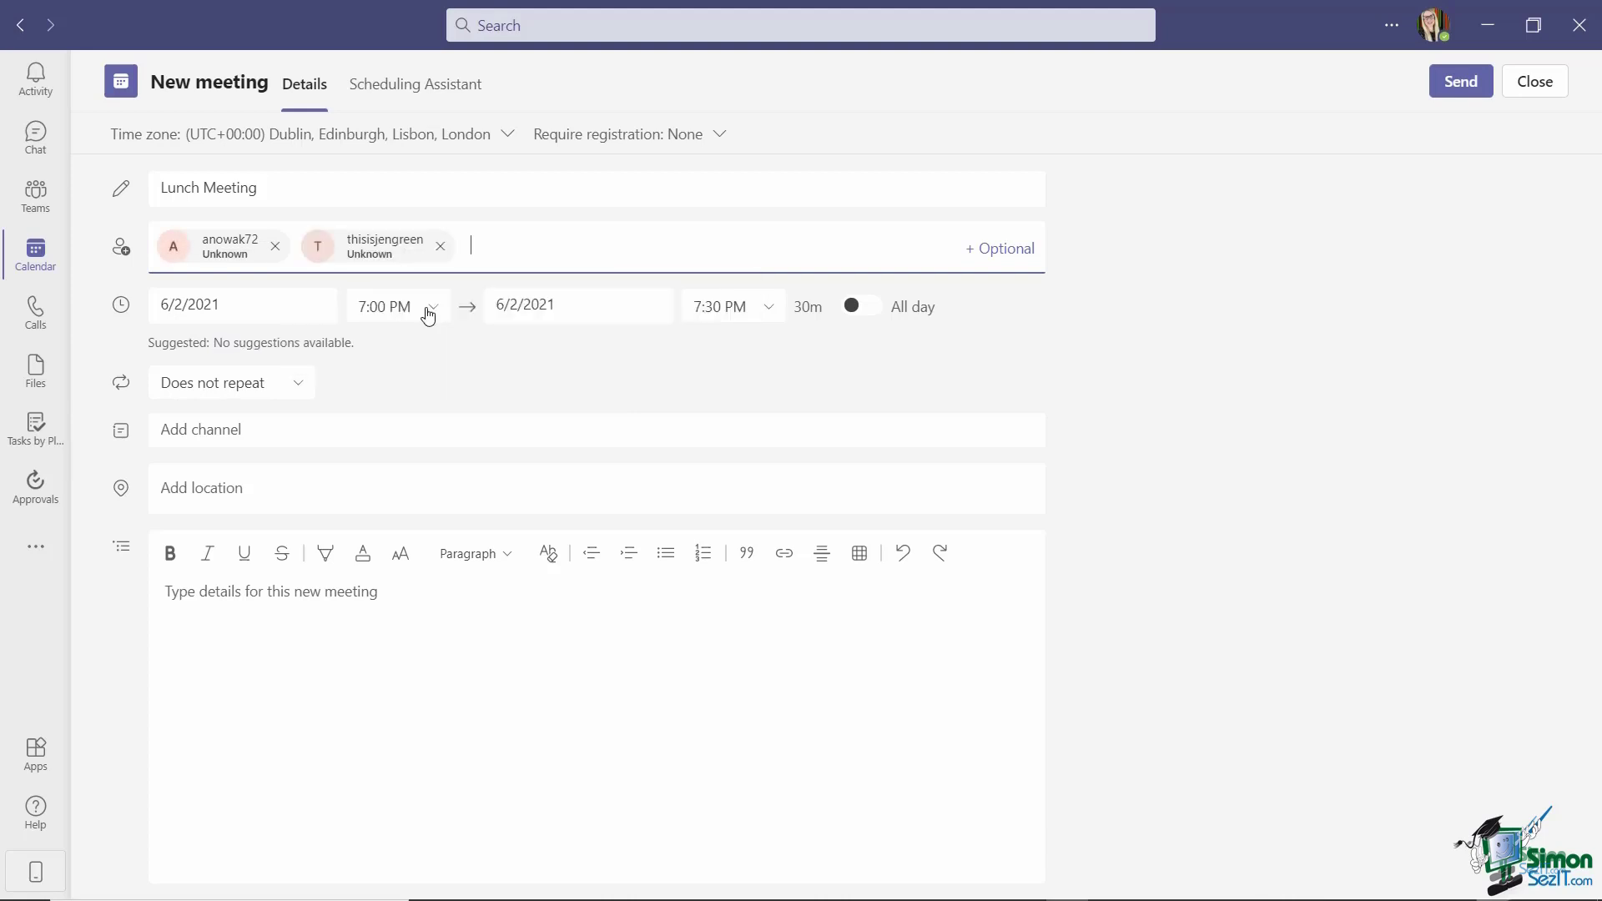
# Set the meeting for June 4, 2021, from 12:30 to 1:30 PM.
pyautogui.click(251, 305)
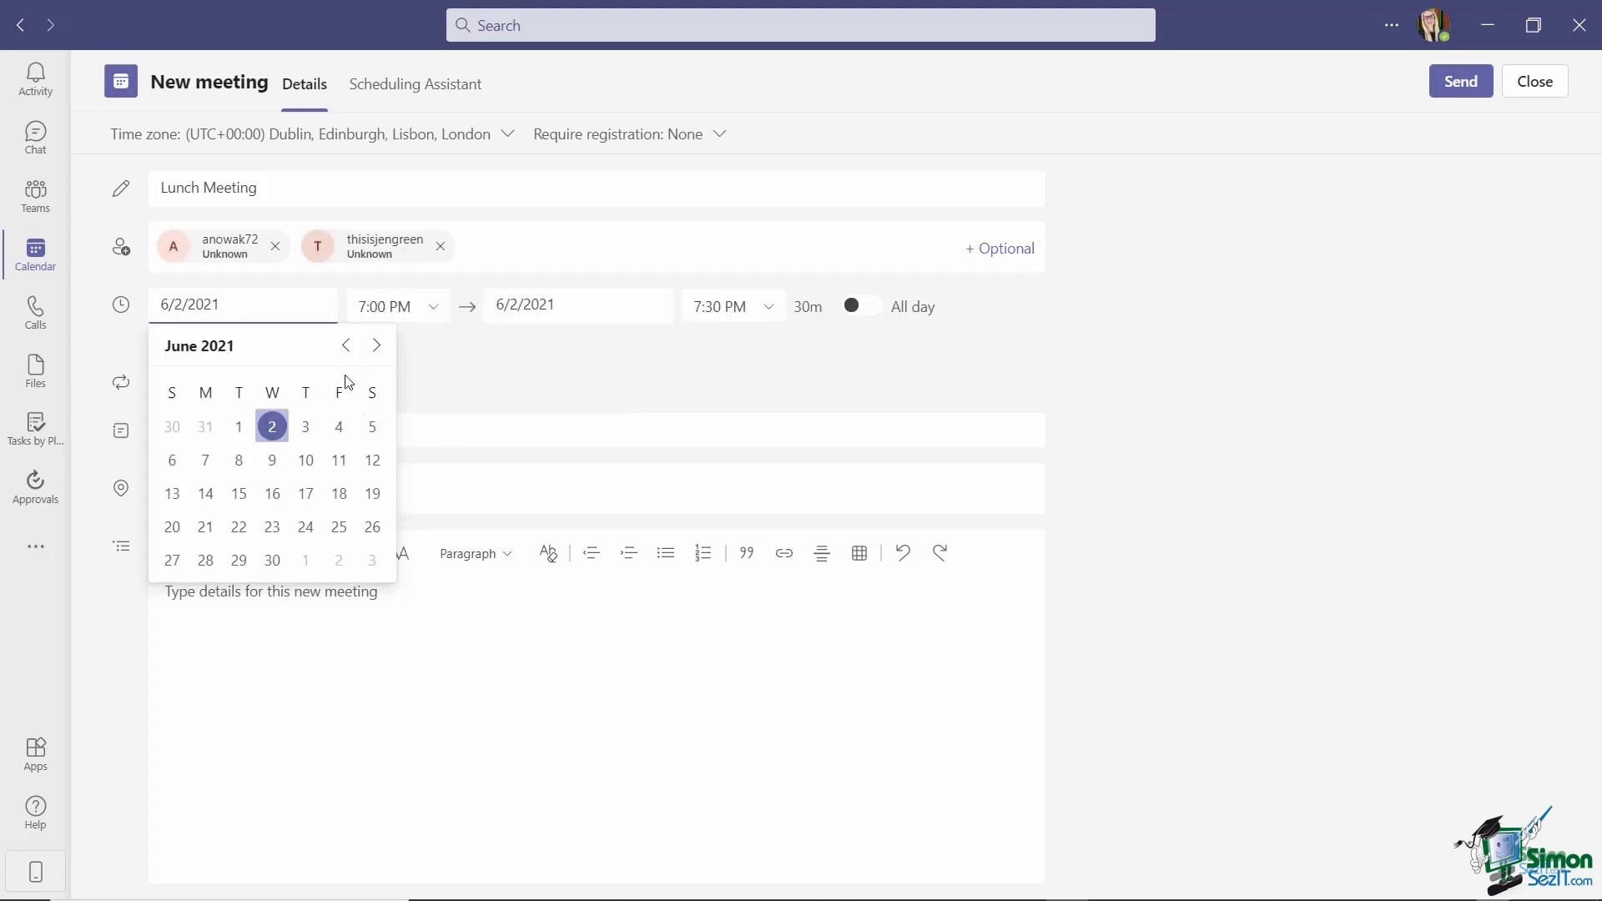
pyautogui.click(338, 425)
pyautogui.click(439, 314)
pyautogui.scroll(10, 404, 392)
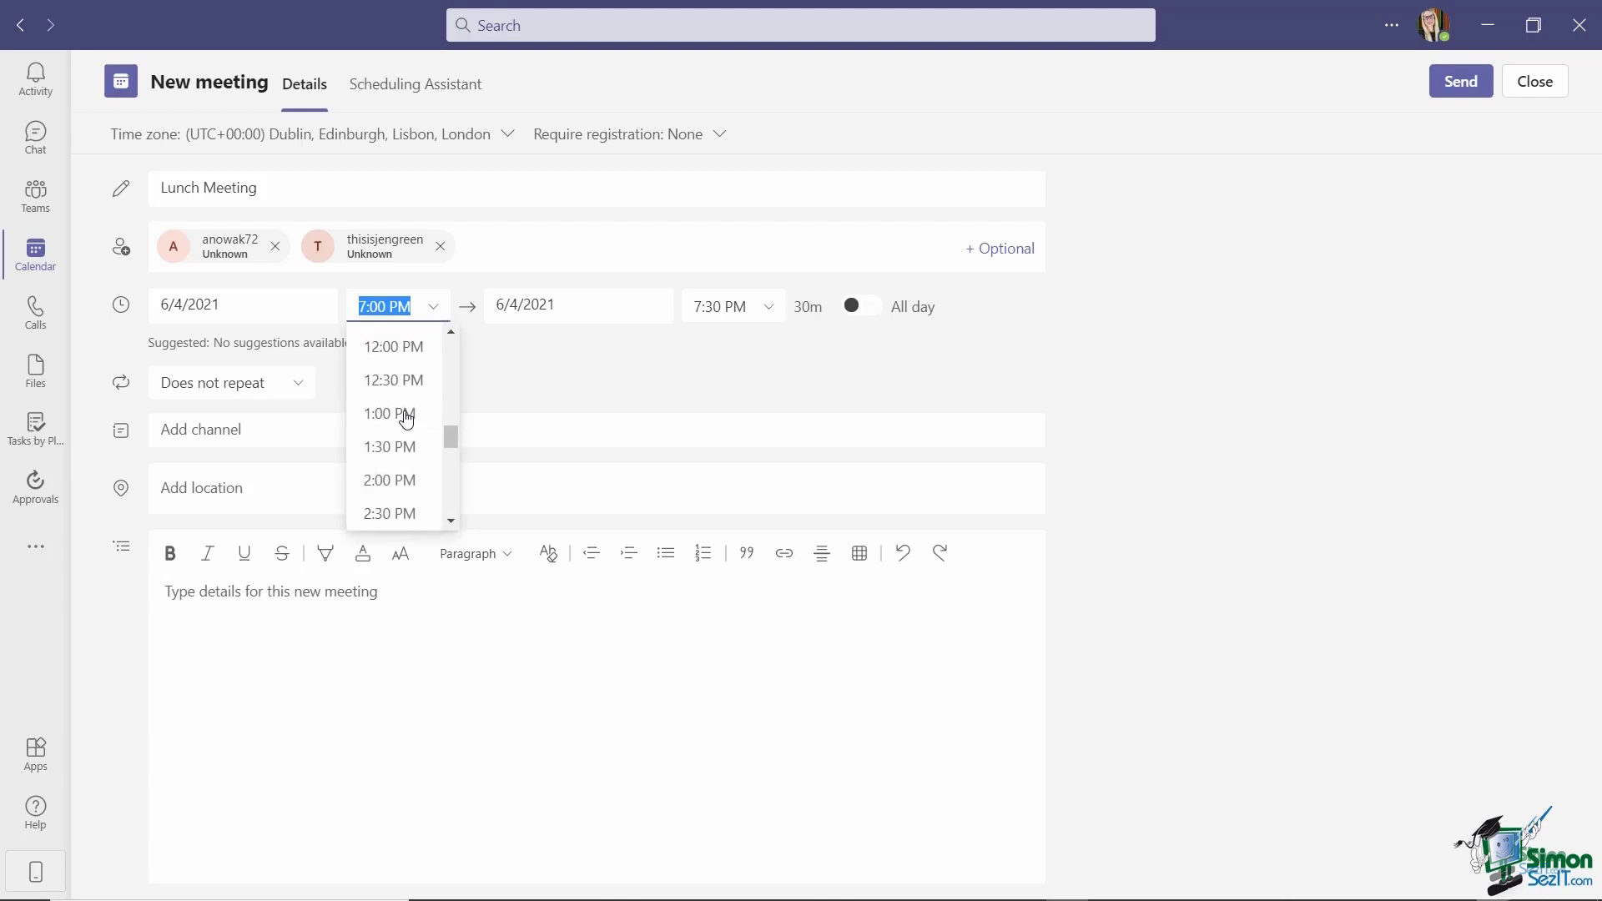
pyautogui.scroll(-3, 405, 419)
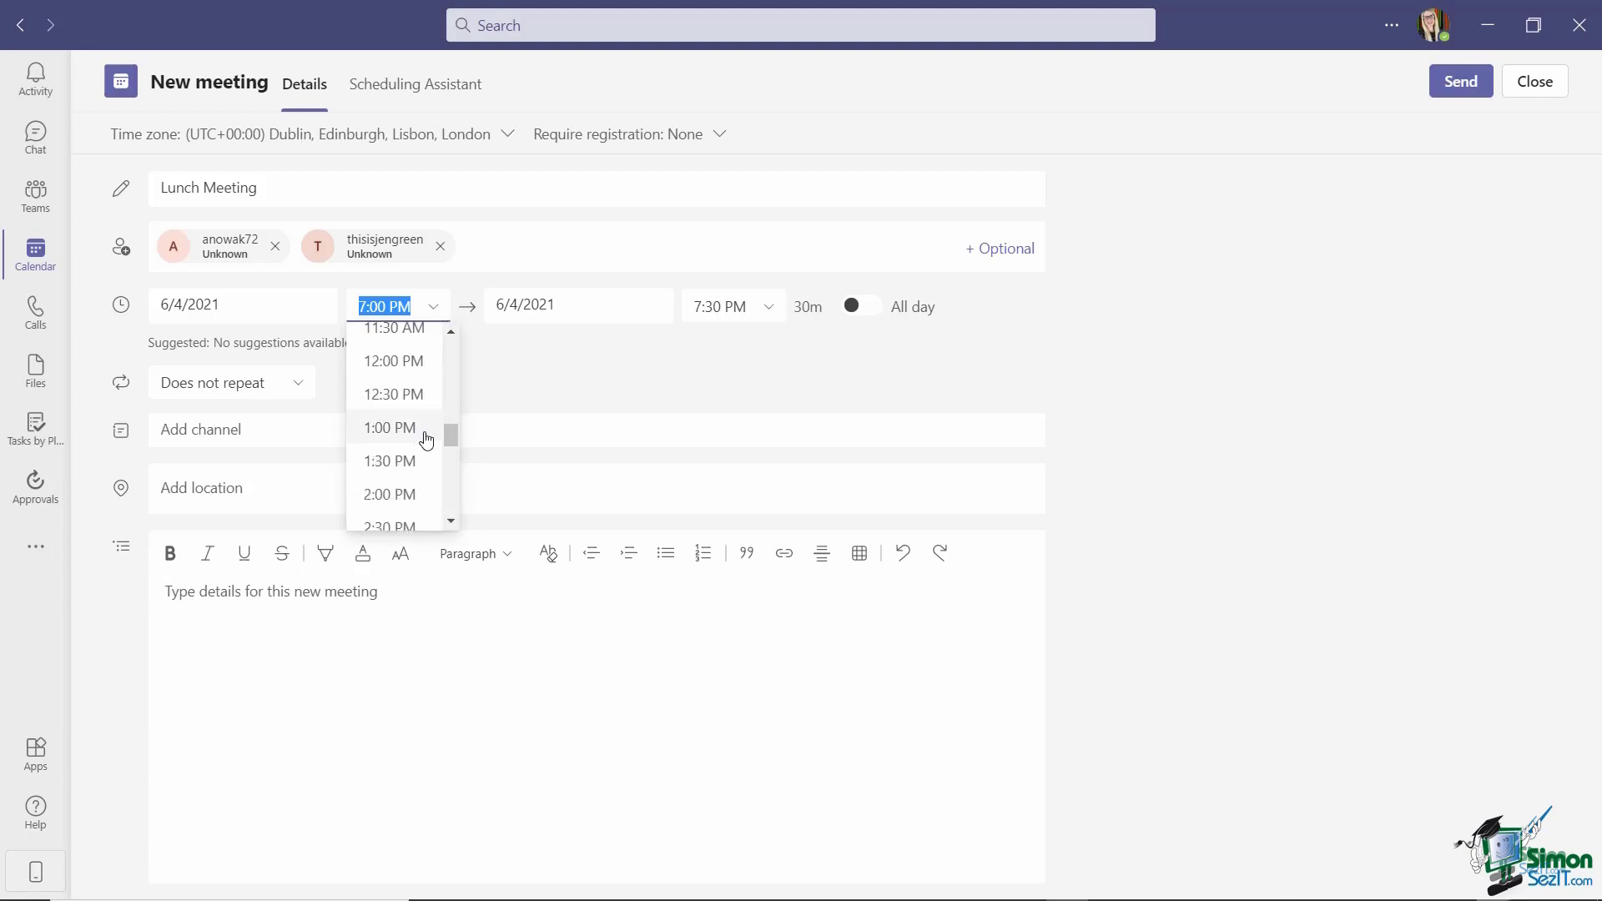
pyautogui.click(392, 390)
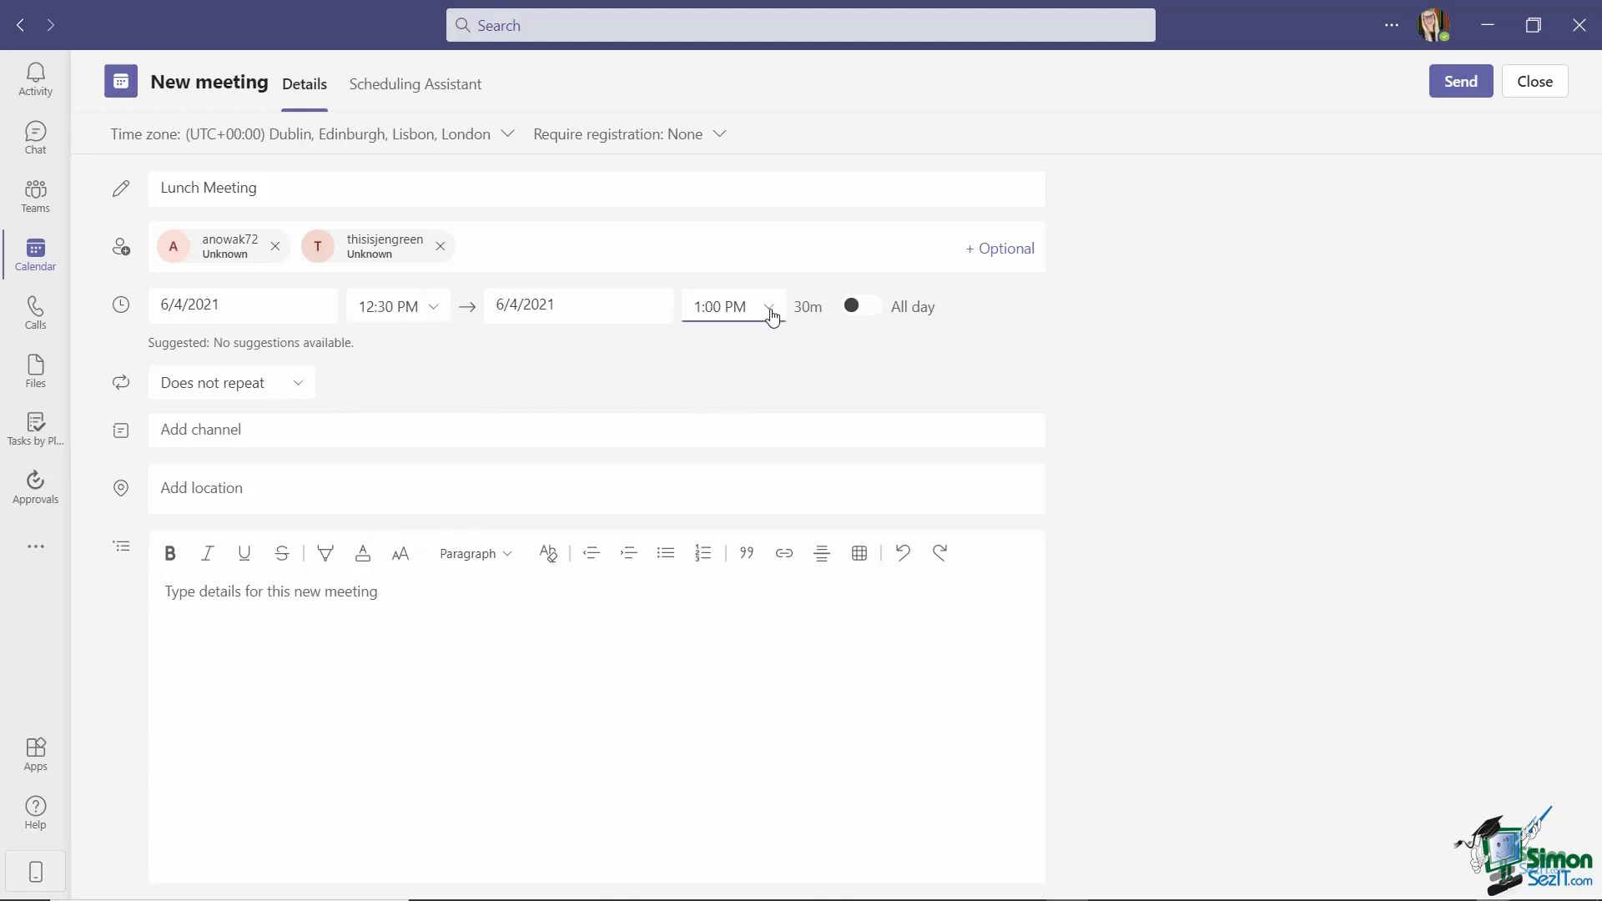
pyautogui.click(722, 307)
pyautogui.click(727, 417)
# Make it repeat weekly and post it to Social Committee's General channel.
pyautogui.click(292, 382)
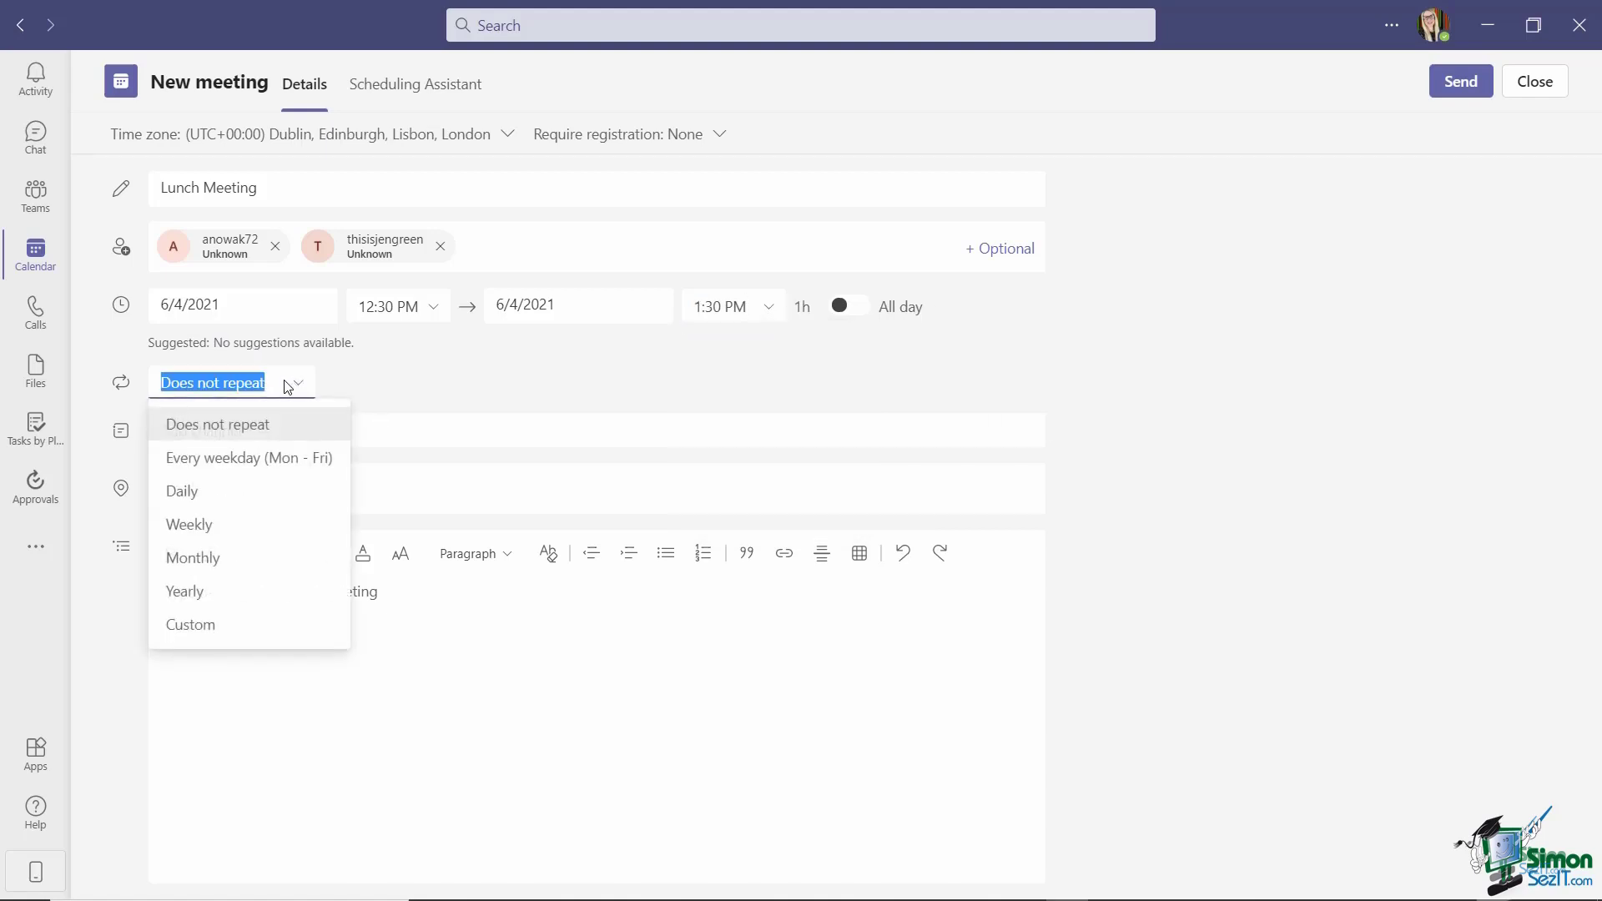
pyautogui.click(208, 529)
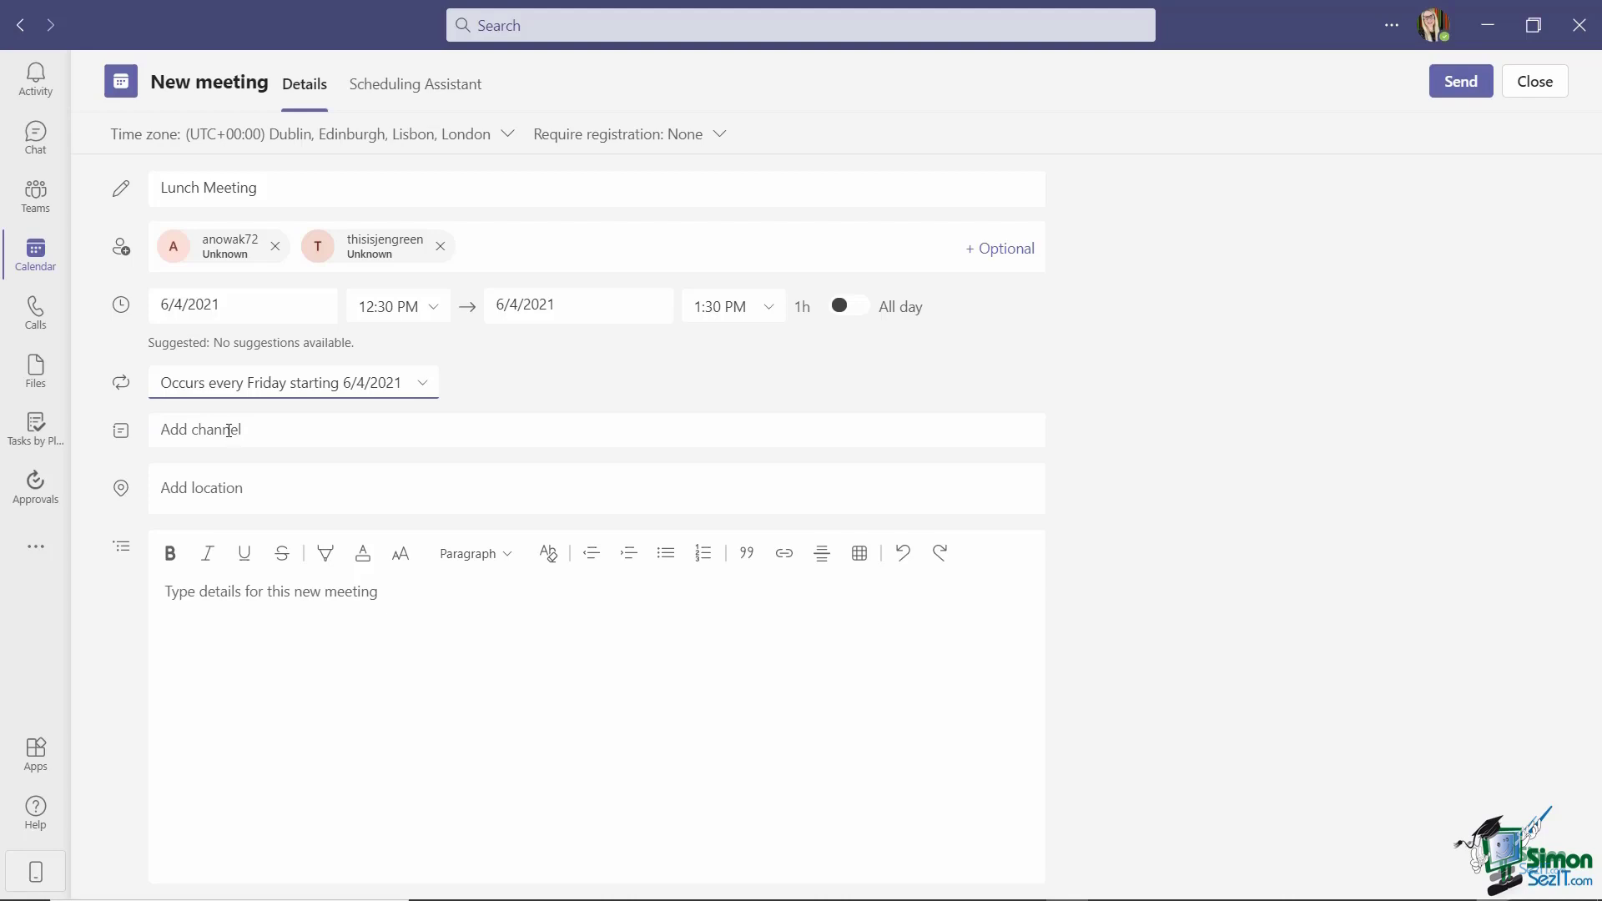
pyautogui.click(228, 431)
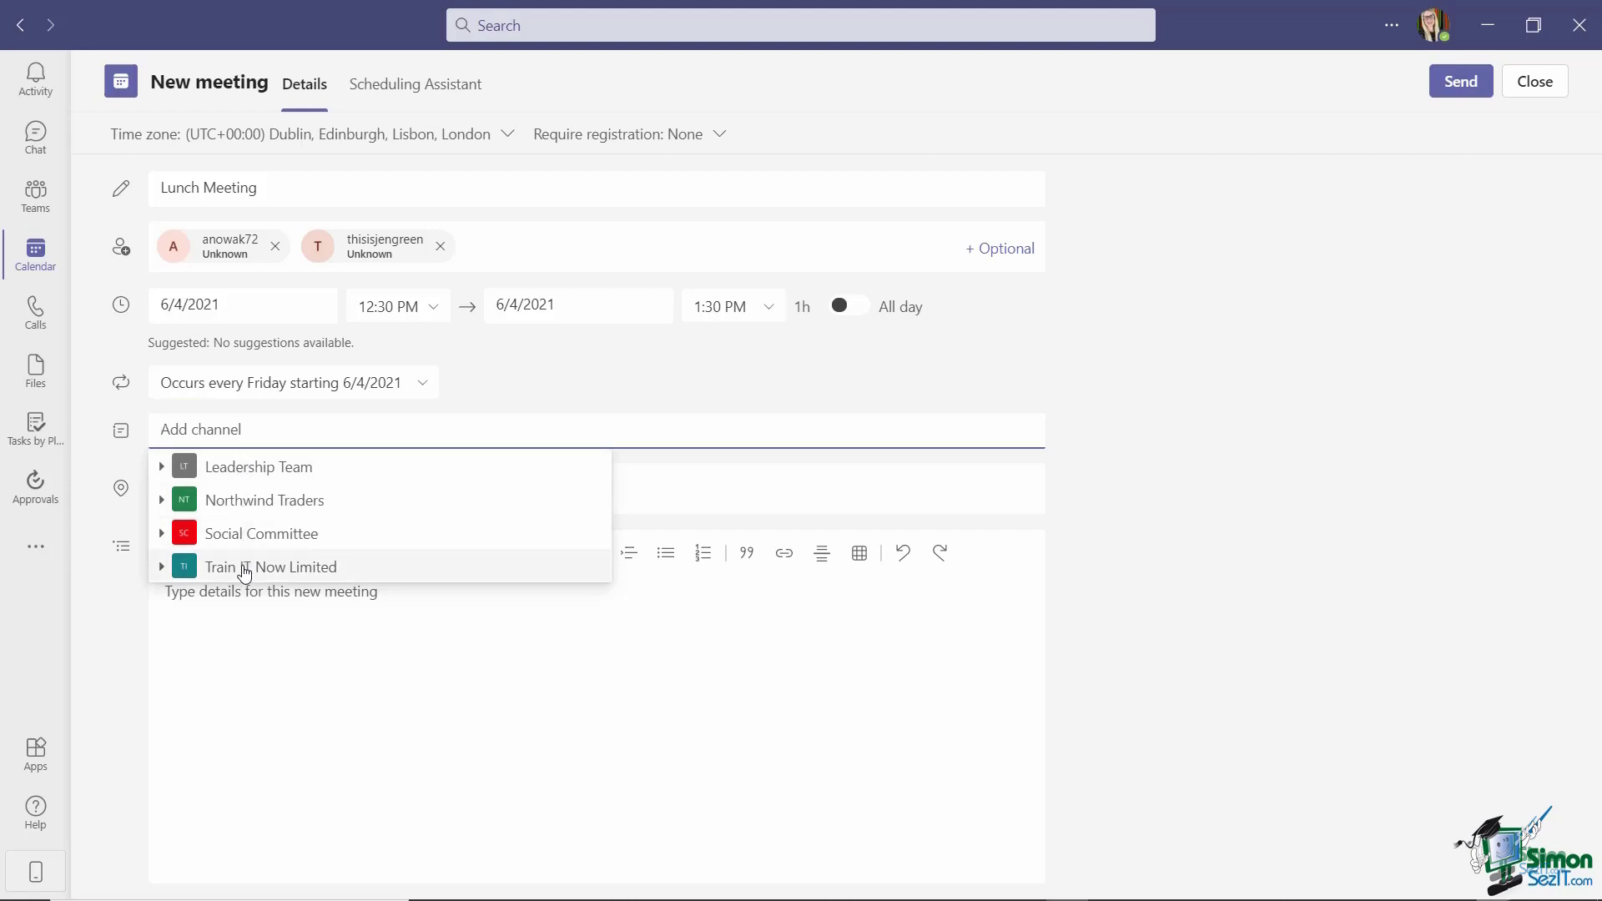
pyautogui.click(355, 538)
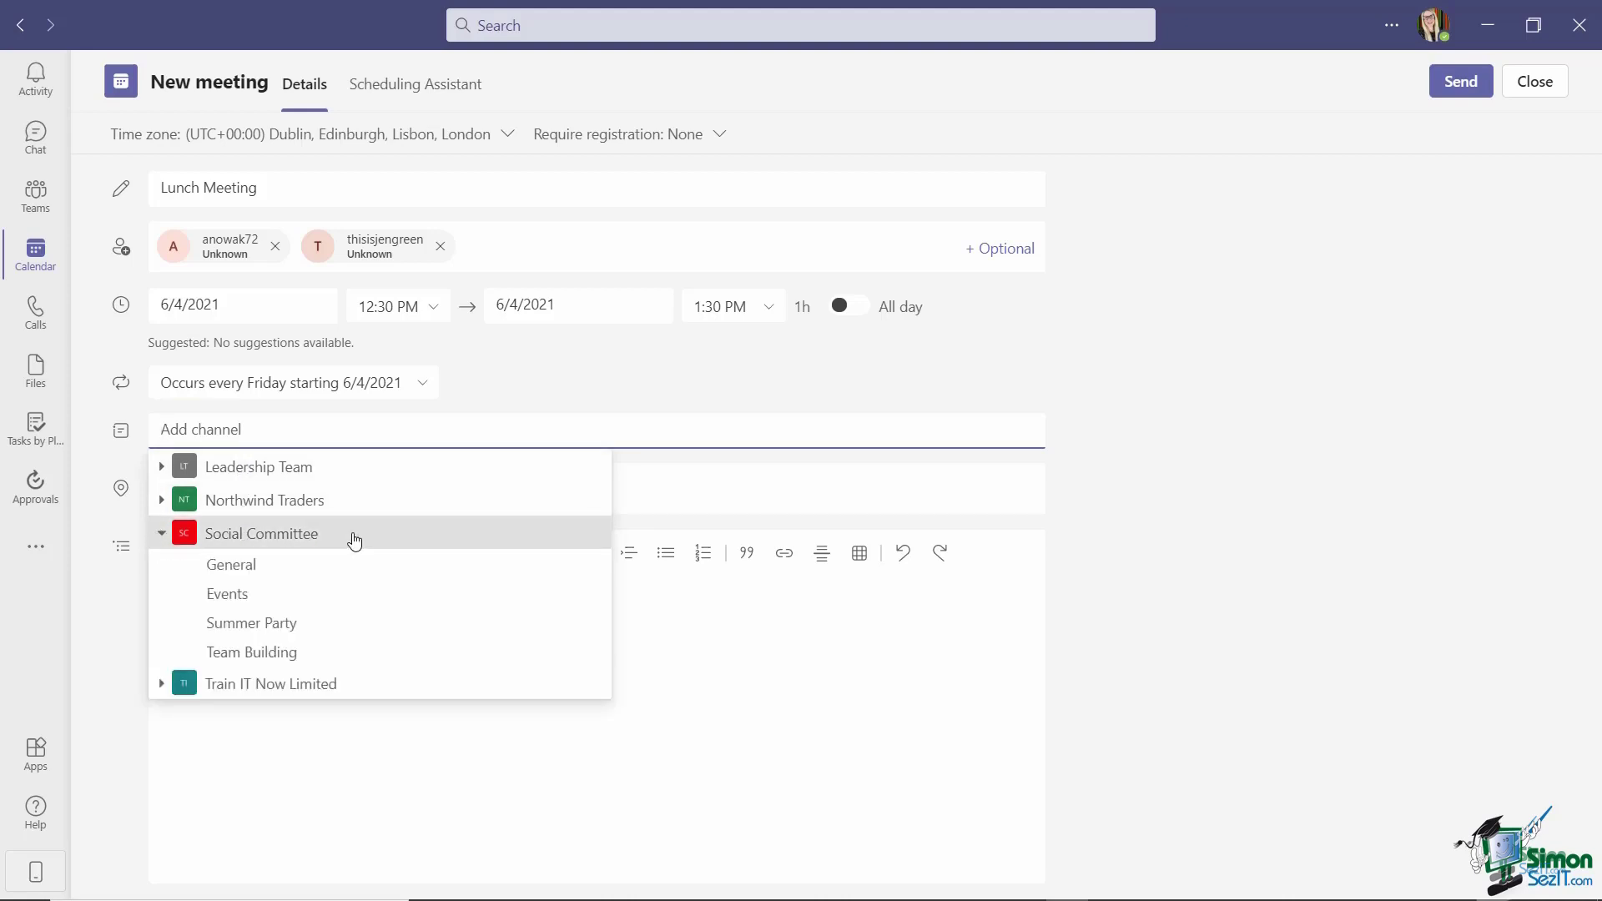
pyautogui.click(244, 567)
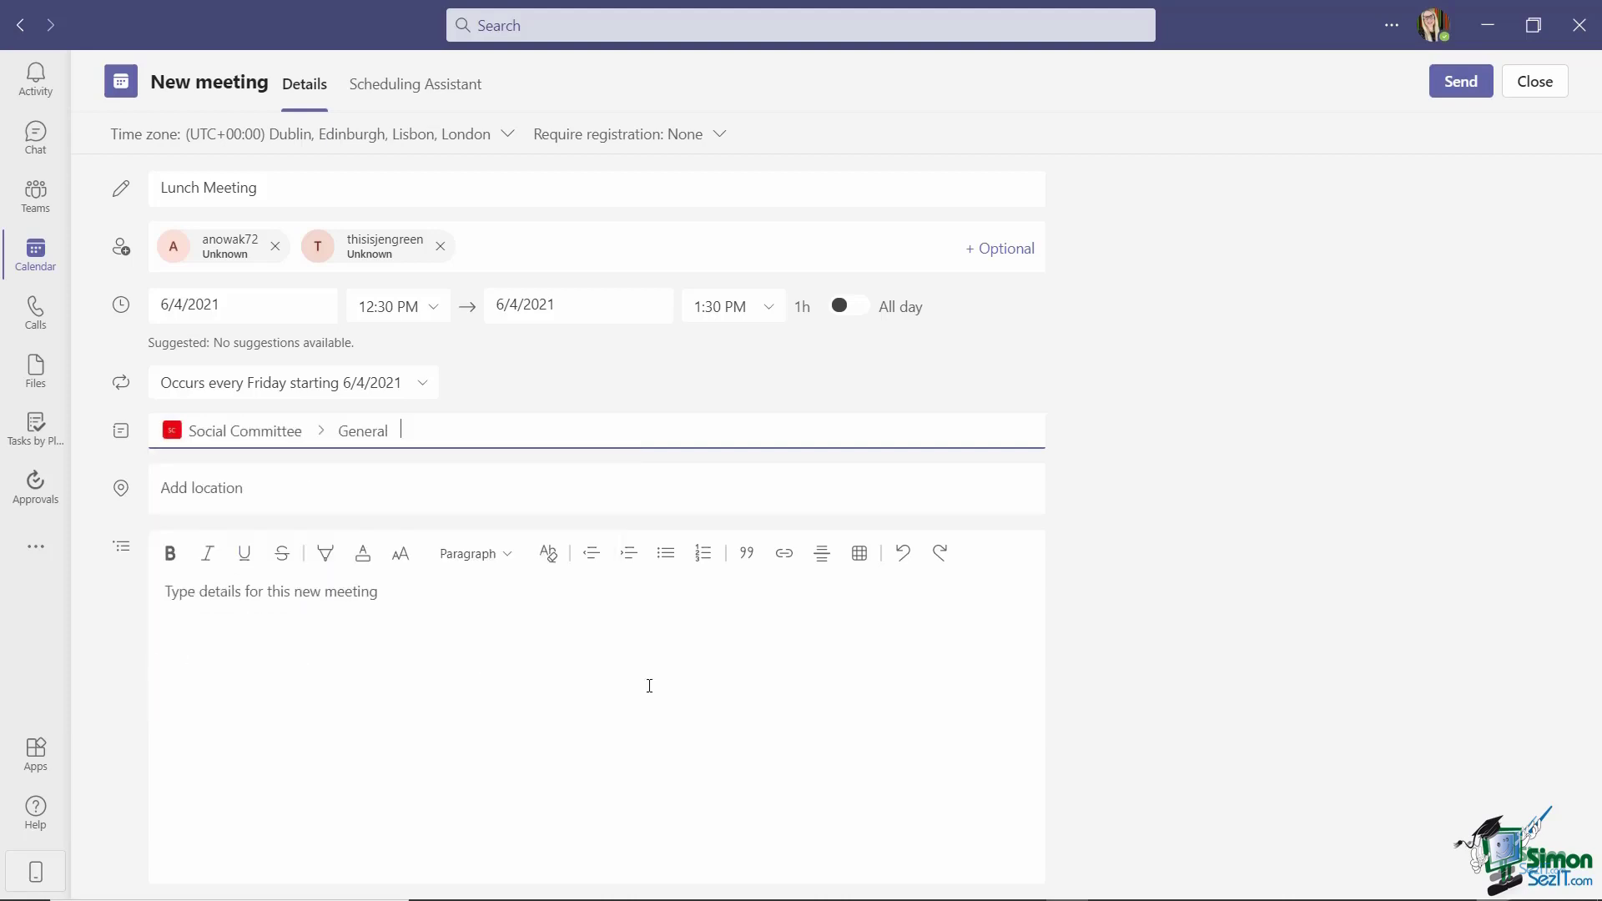
# Send the Lunch Meeting and jump the calendar to the June 7–11 work week.
pyautogui.click(1456, 81)
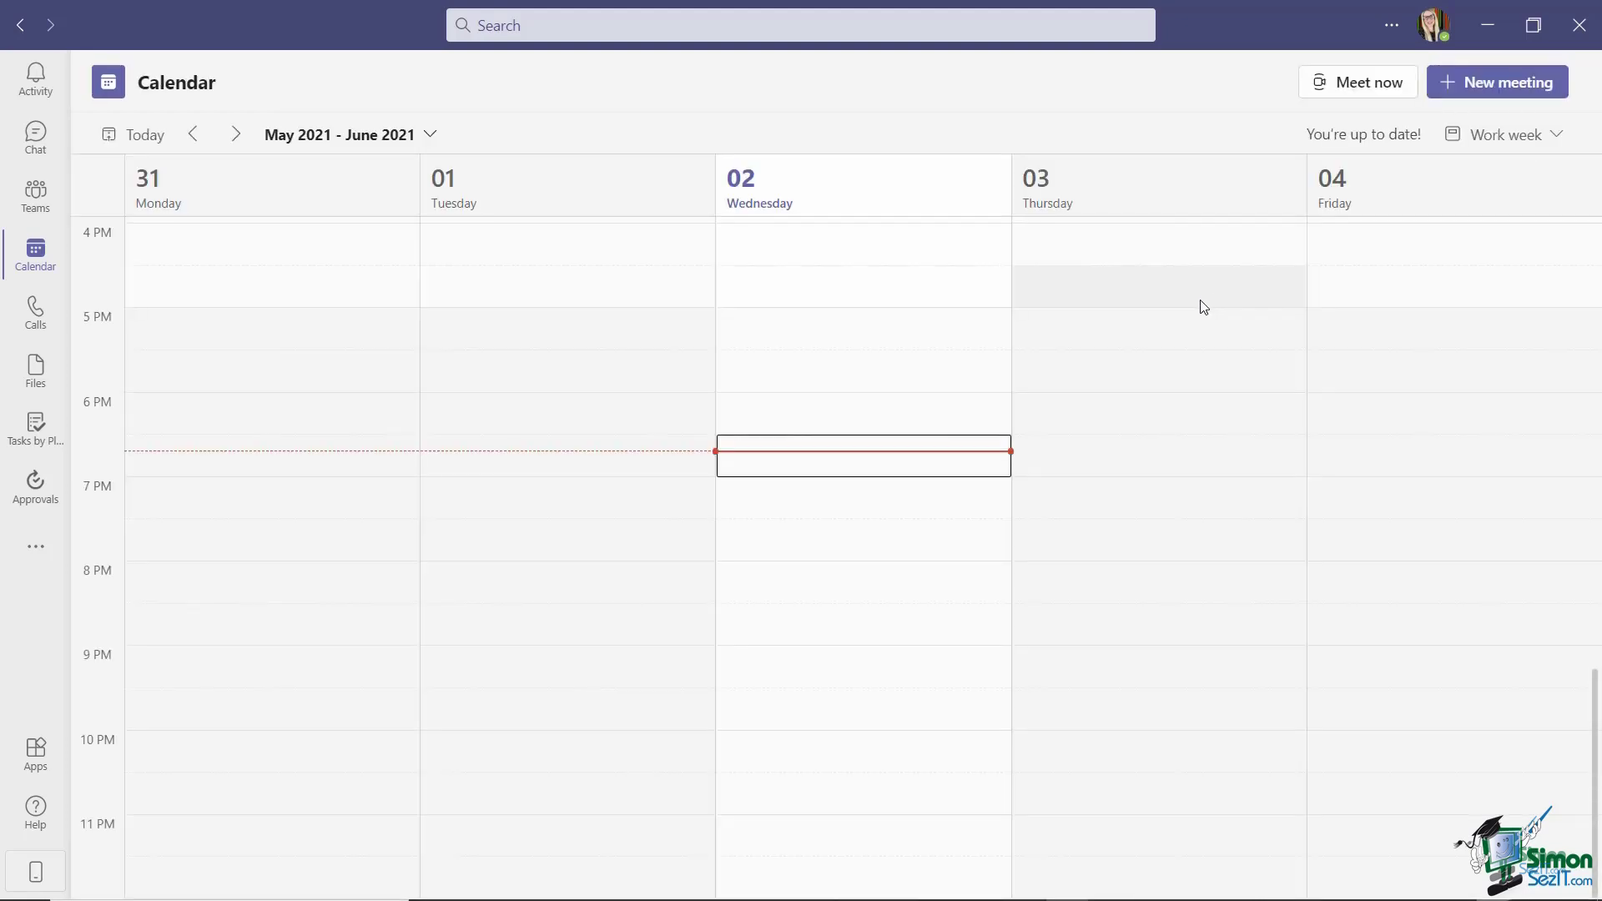
pyautogui.scroll(7, 1180, 376)
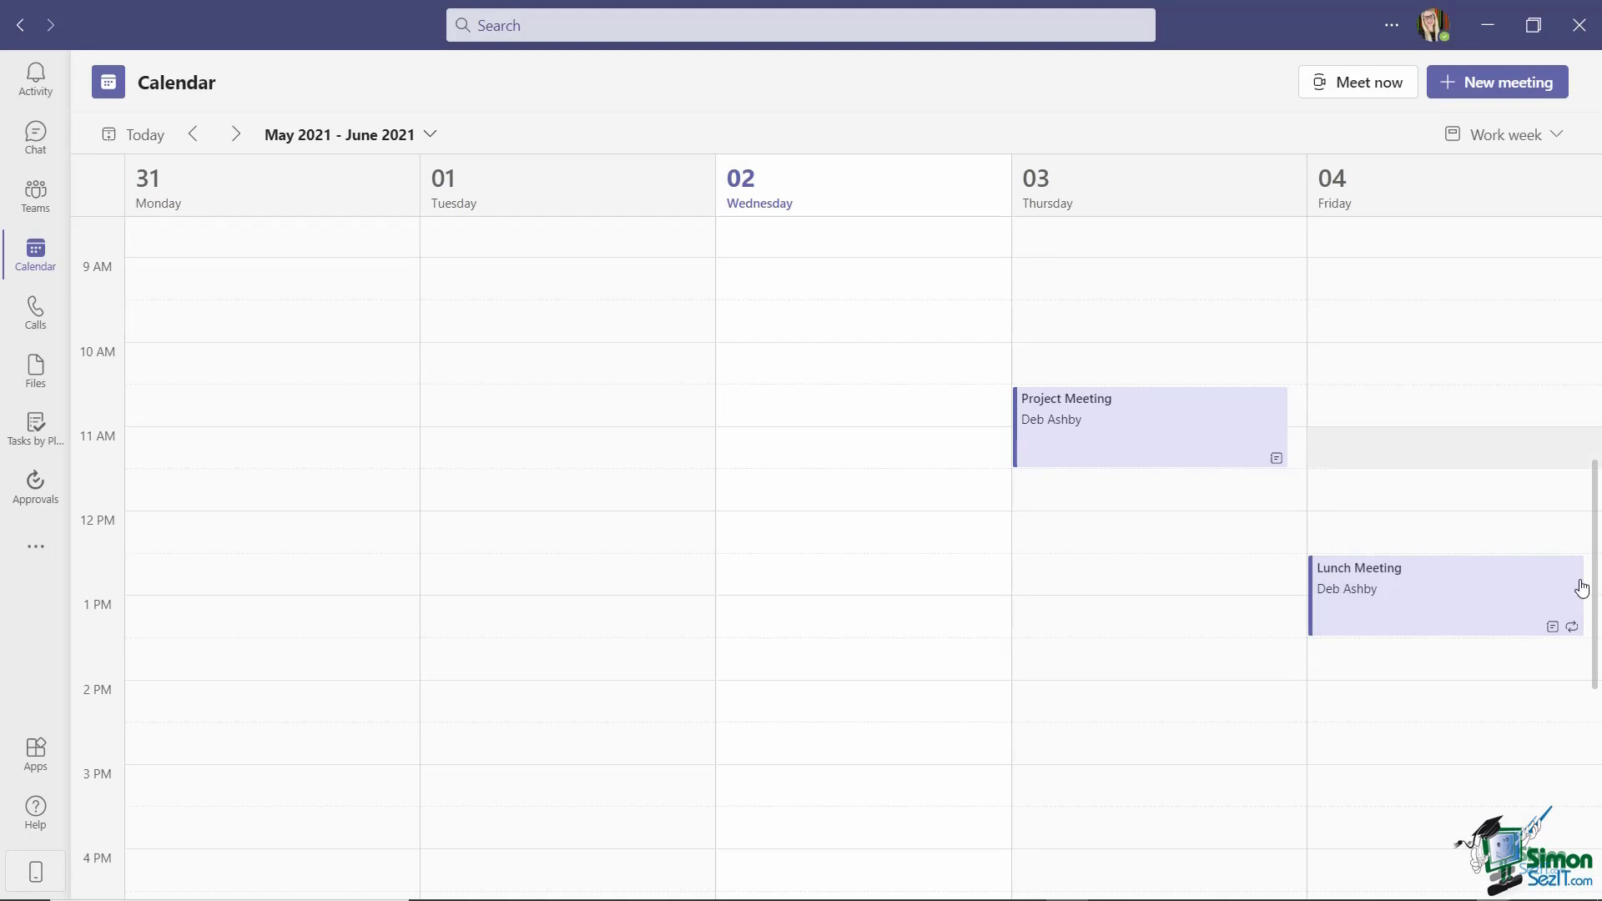
pyautogui.click(431, 138)
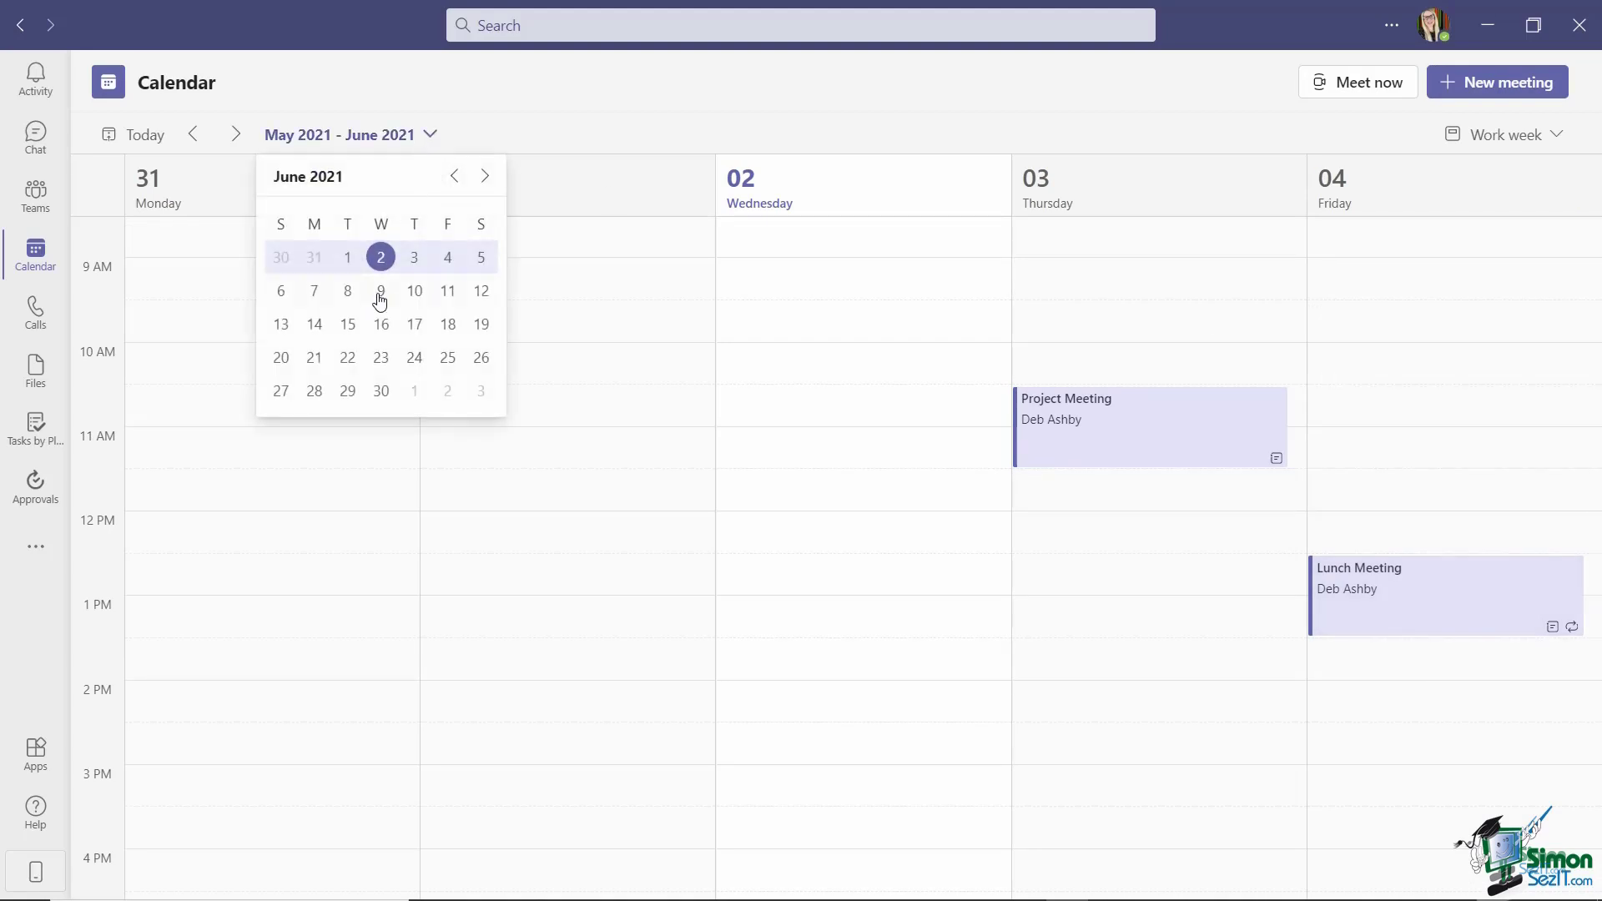
pyautogui.click(444, 296)
pyautogui.scroll(8, 789, 414)
pyautogui.scroll(-3, 1410, 494)
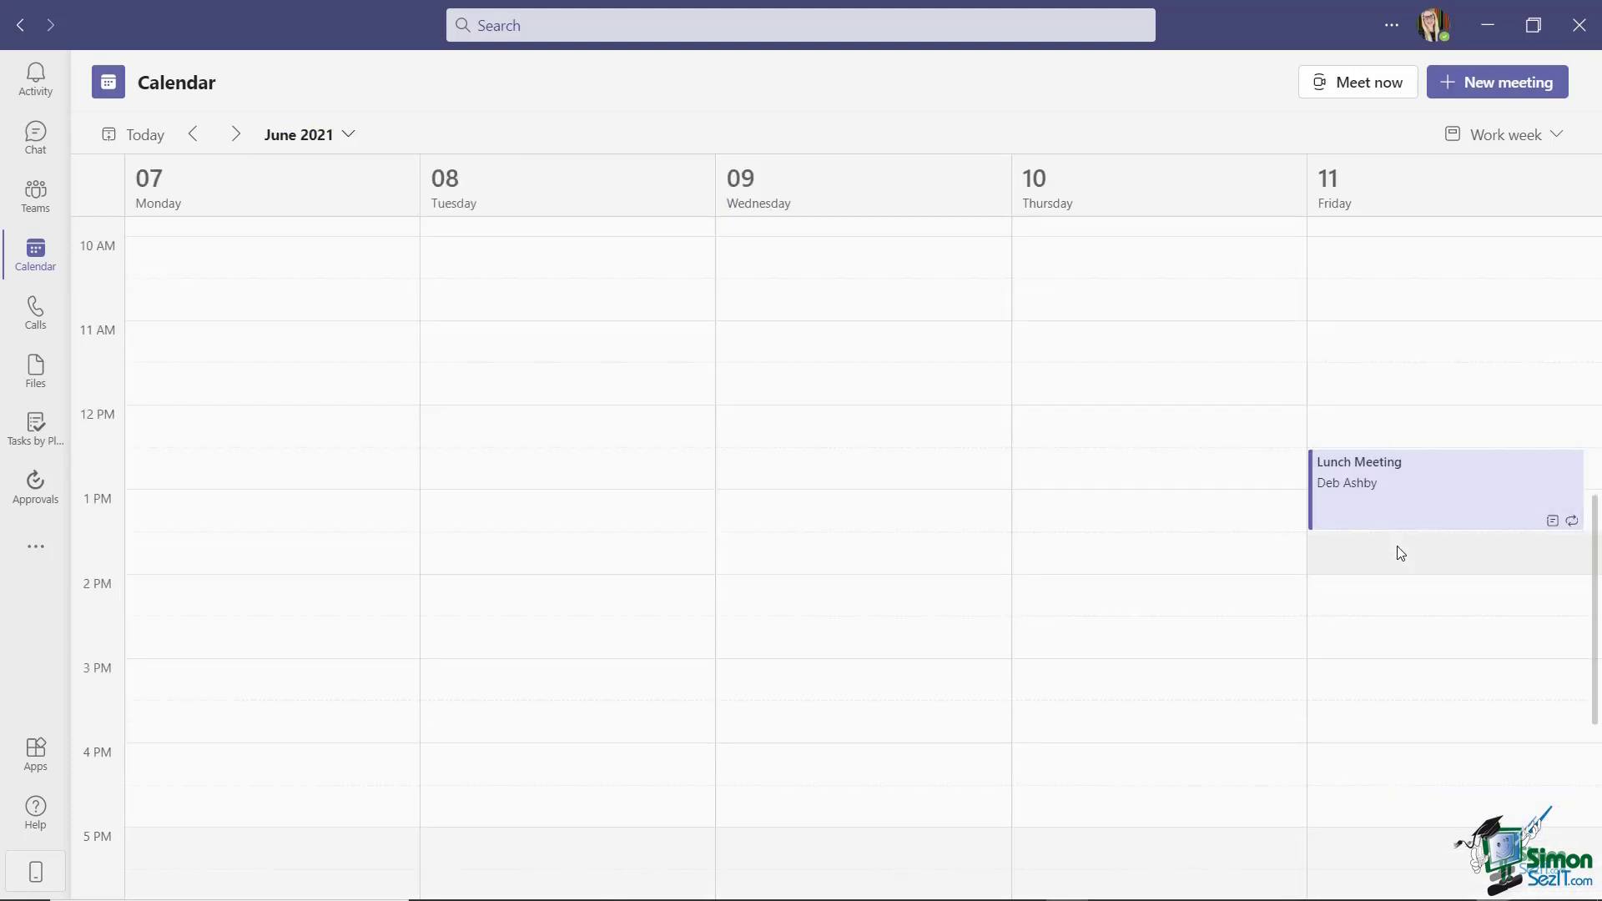
# Open the Lunch Meeting card in Social Committee's General channel, review it, and close it.
pyautogui.click(35, 197)
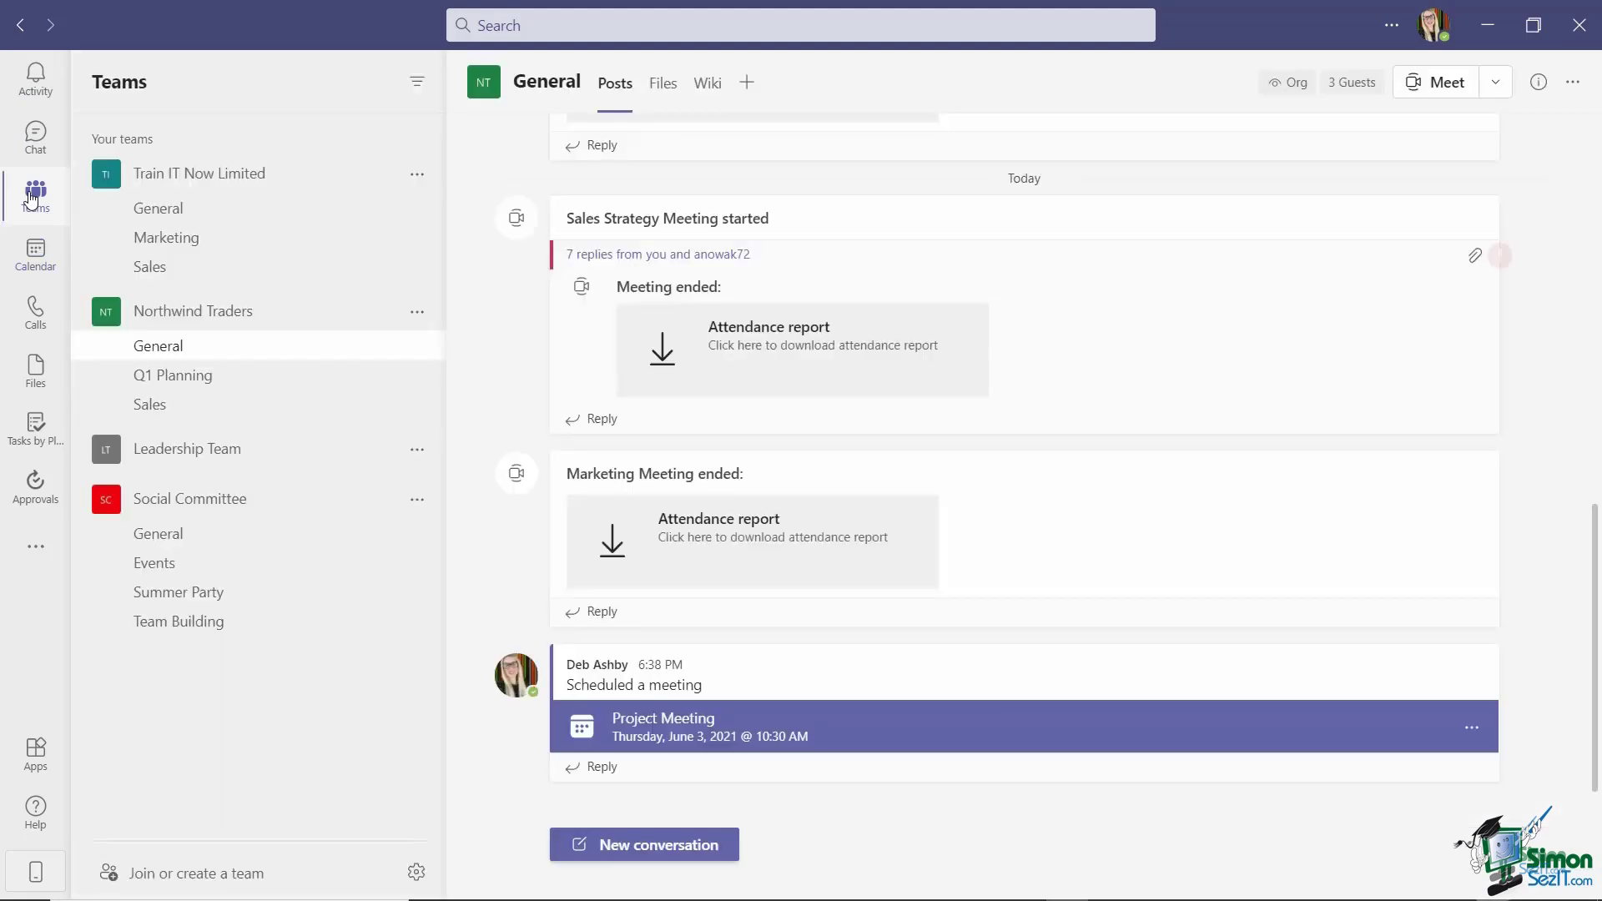
pyautogui.click(161, 541)
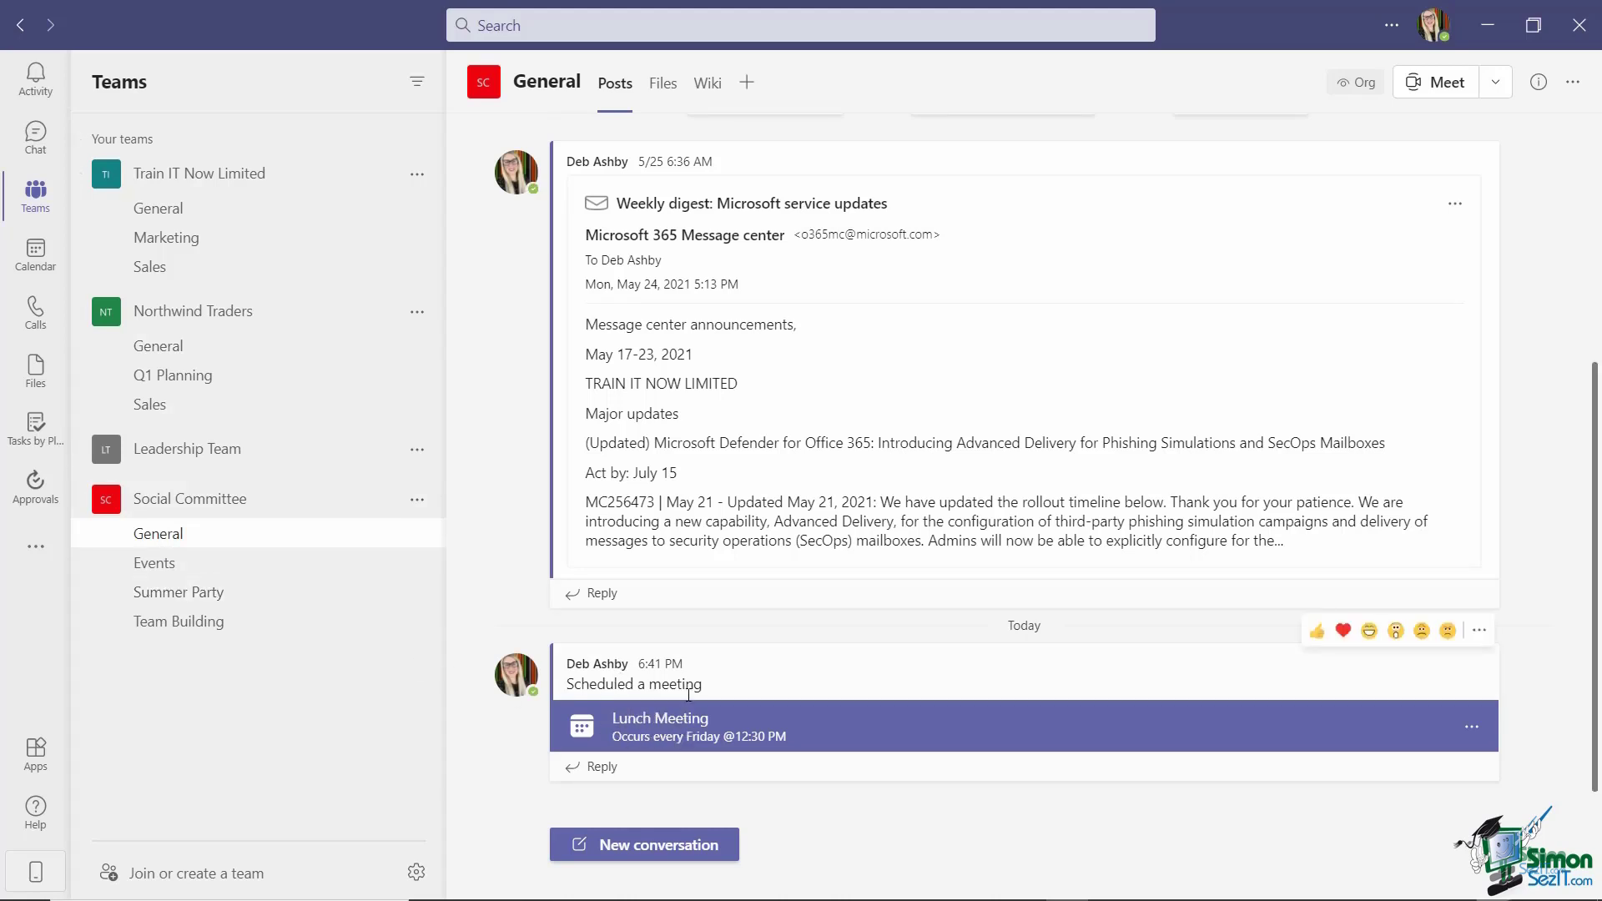
pyautogui.click(953, 731)
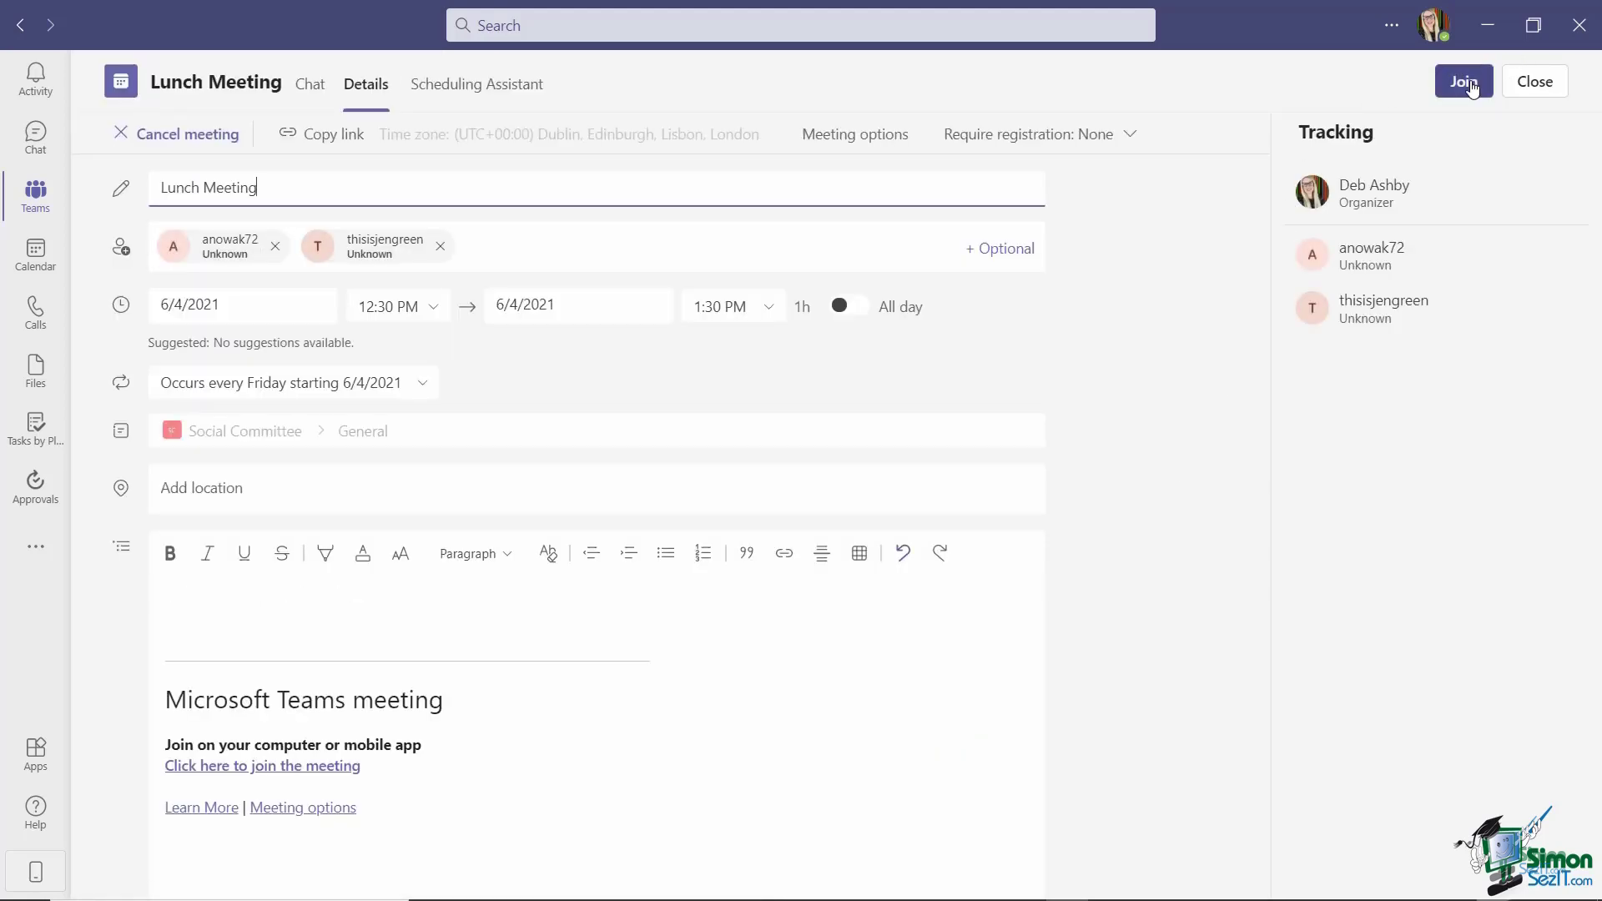
pyautogui.click(1535, 81)
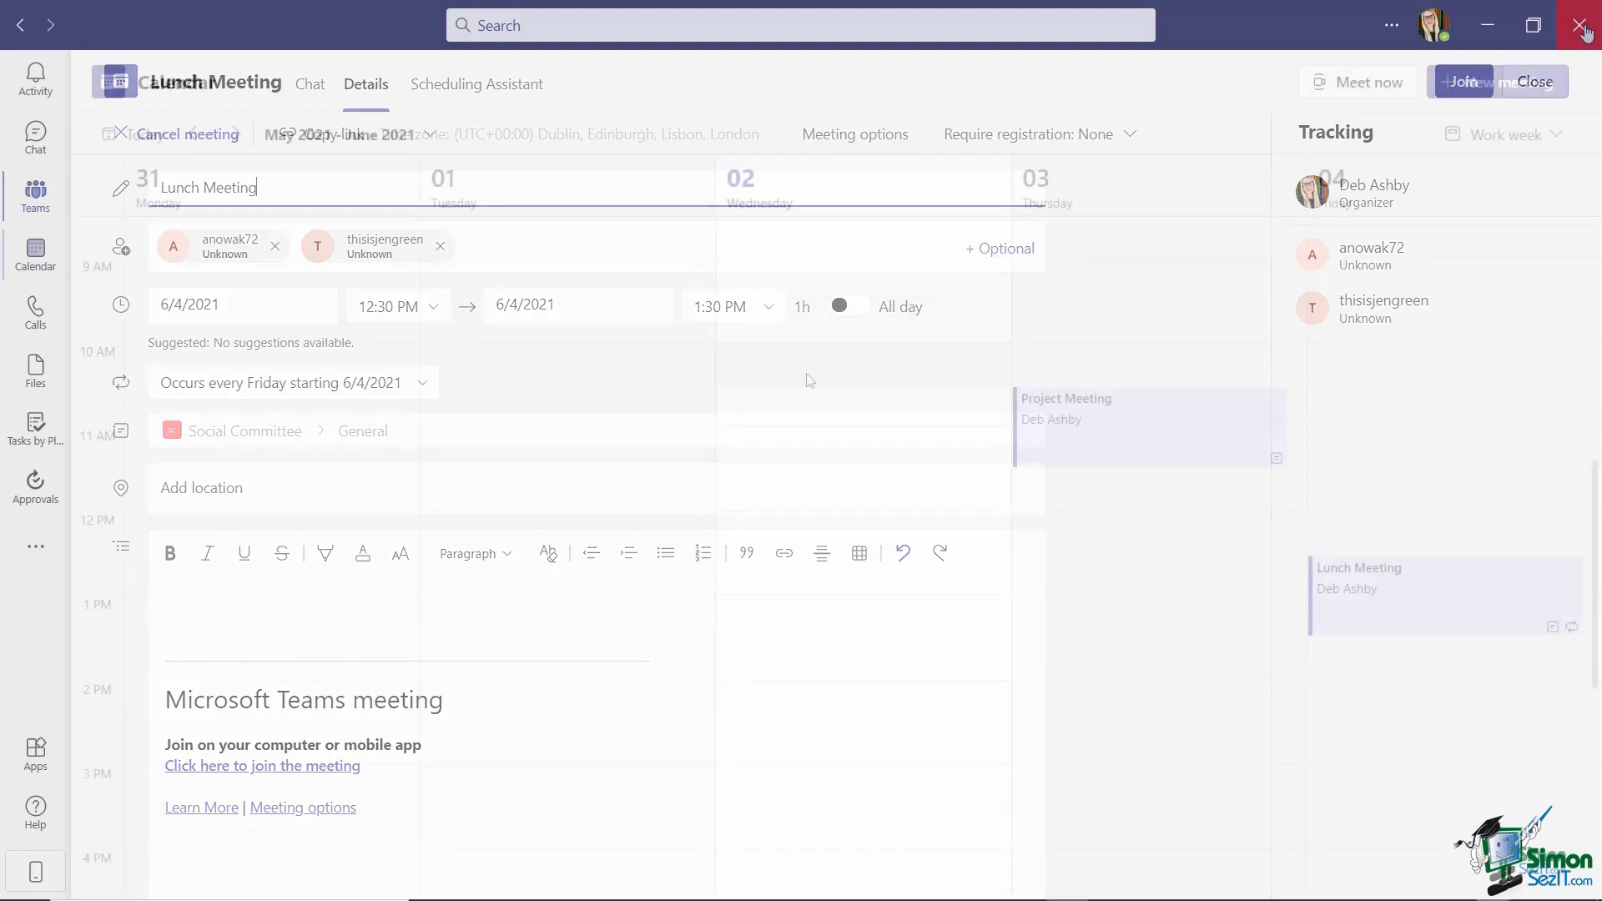